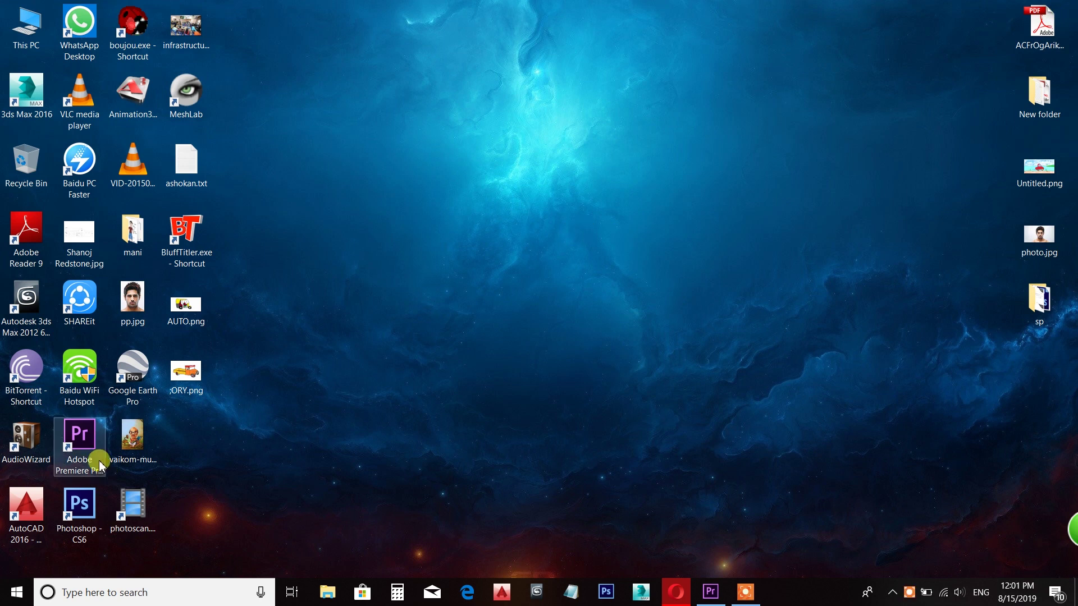
Launch Adobe Premiere Pro and create a new project named Untitled in E:\boujo with the default settings
click(99, 457)
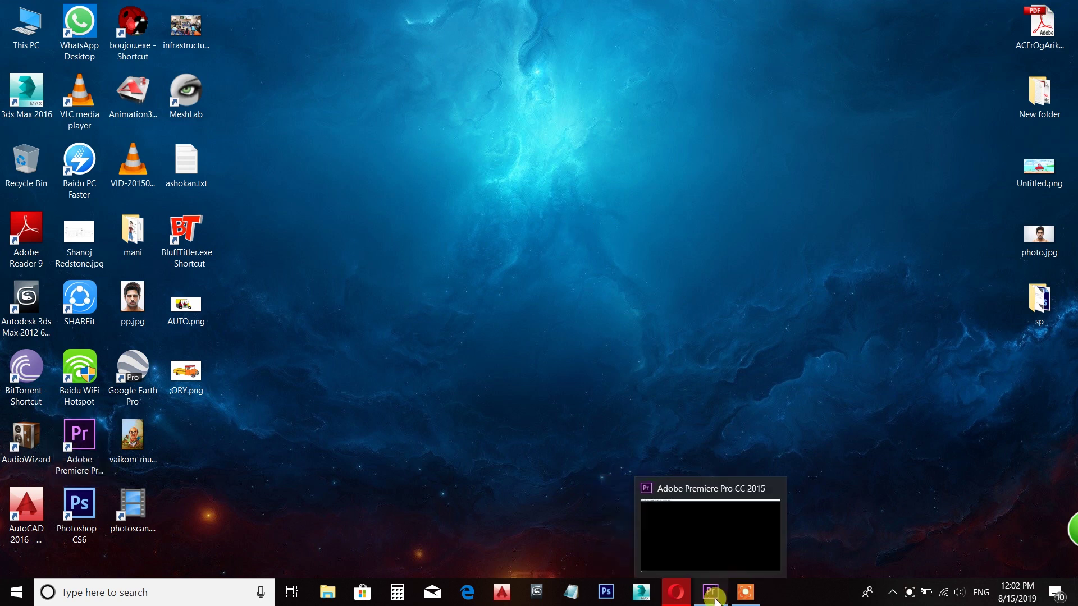
click(716, 599)
click(11, 23)
mouse_move(219, 25)
mouse_move(22, 28)
click(258, 38)
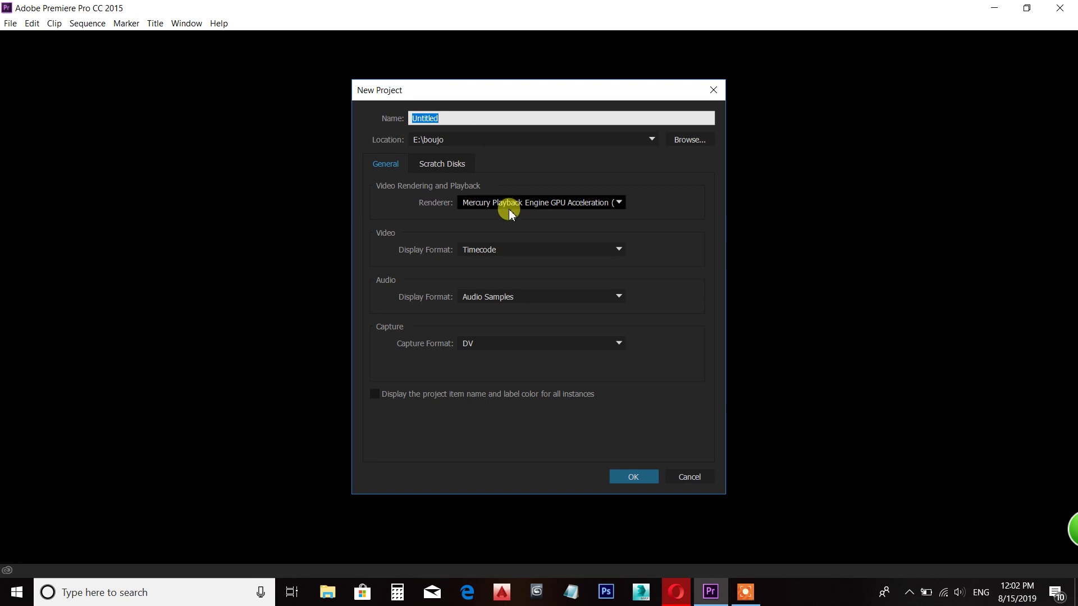
click(633, 476)
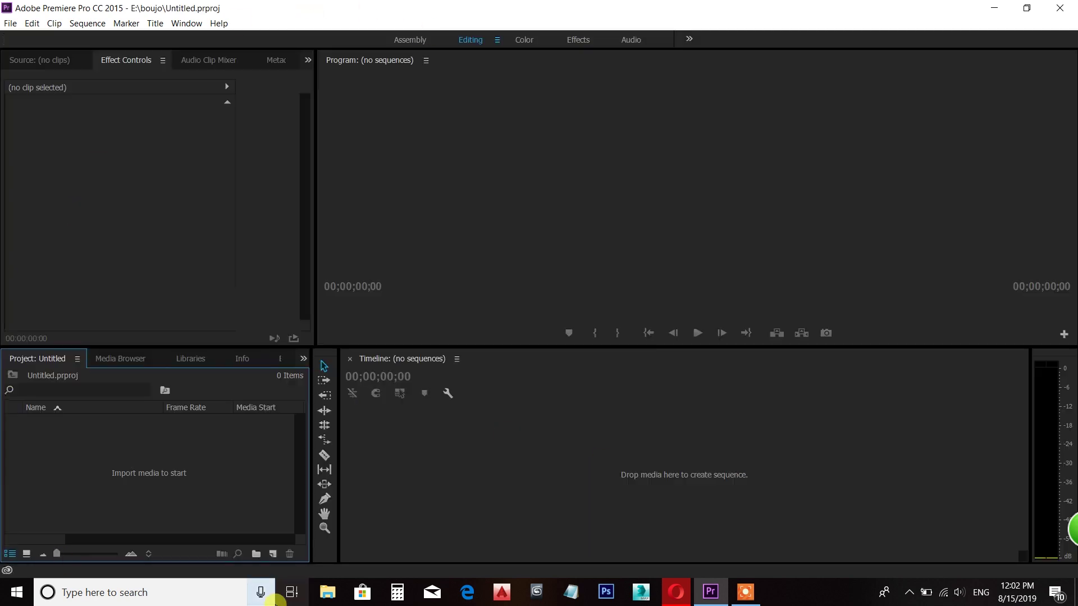
Import VID_20190815_115709.mp4 from E:\Youtube 1 and place it in the timeline to create a matching sequence
right_click(222, 481)
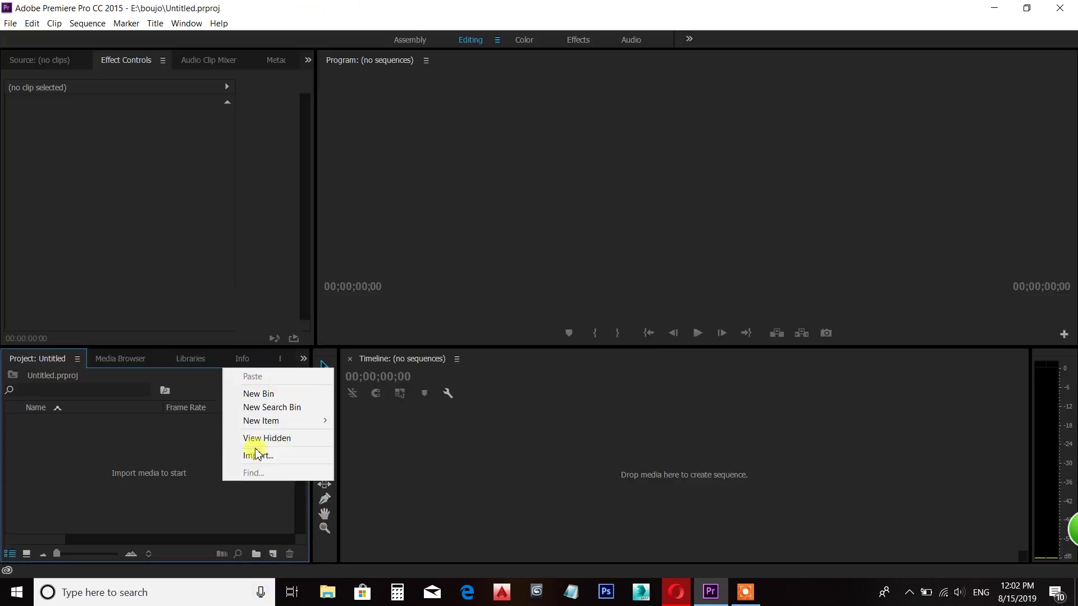
click(257, 455)
double_click(194, 295)
click(181, 152)
click(854, 553)
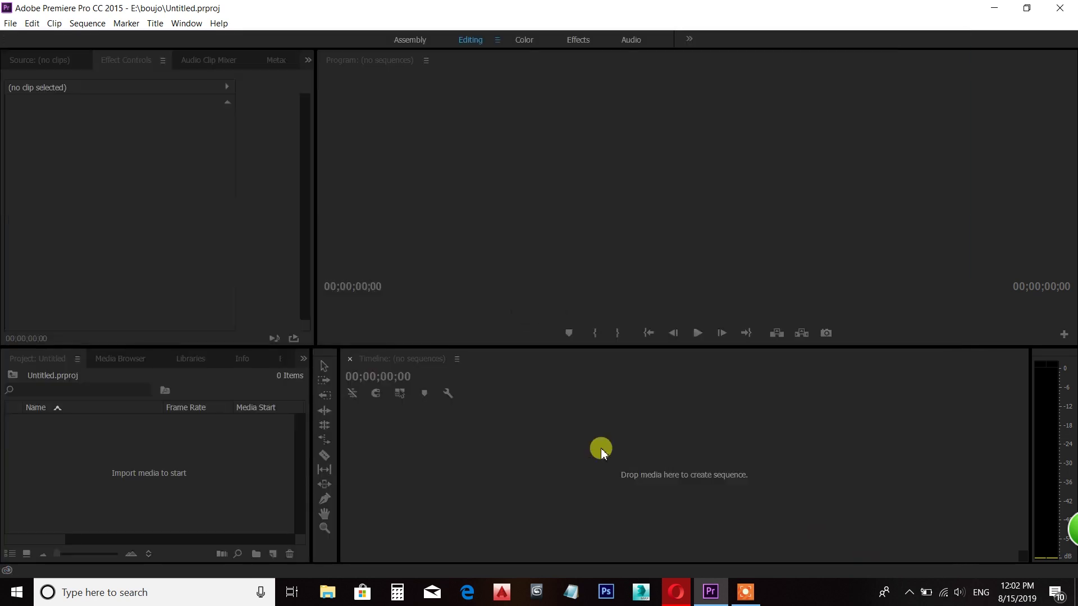
drag(601, 452, 550, 469)
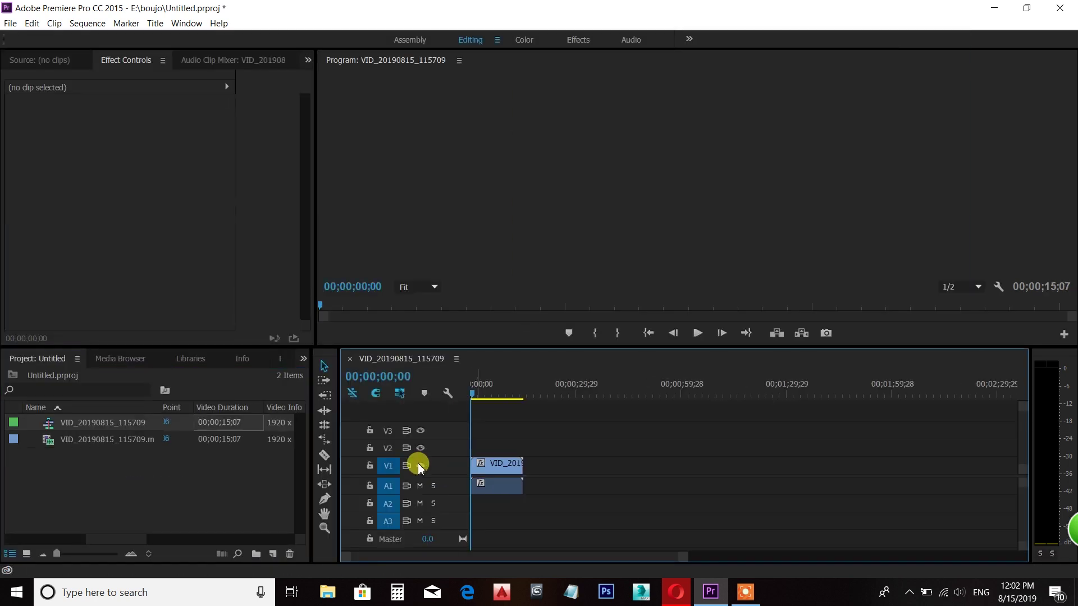
Unlink the clip's audio from its video and delete the audio from track A1
key(equal)
key(equal)
right_click(495, 470)
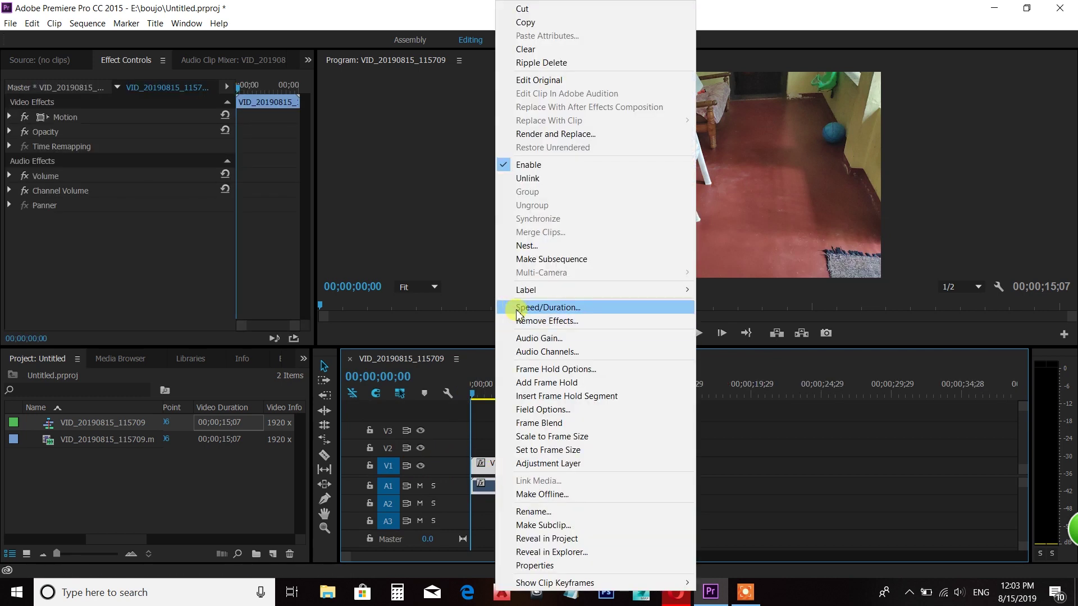
click(528, 178)
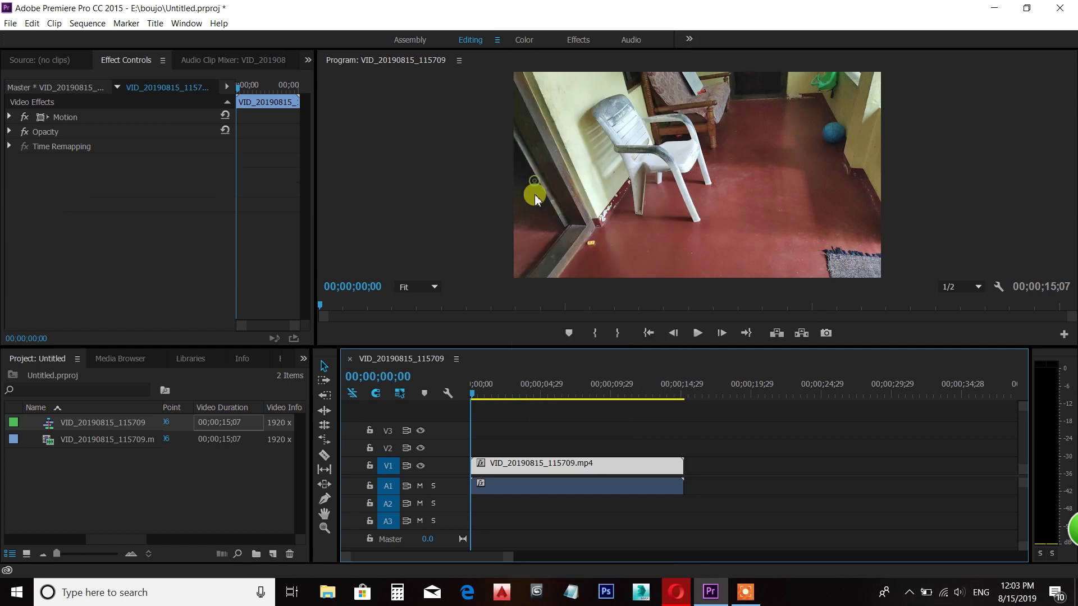
click(578, 486)
key(Delete)
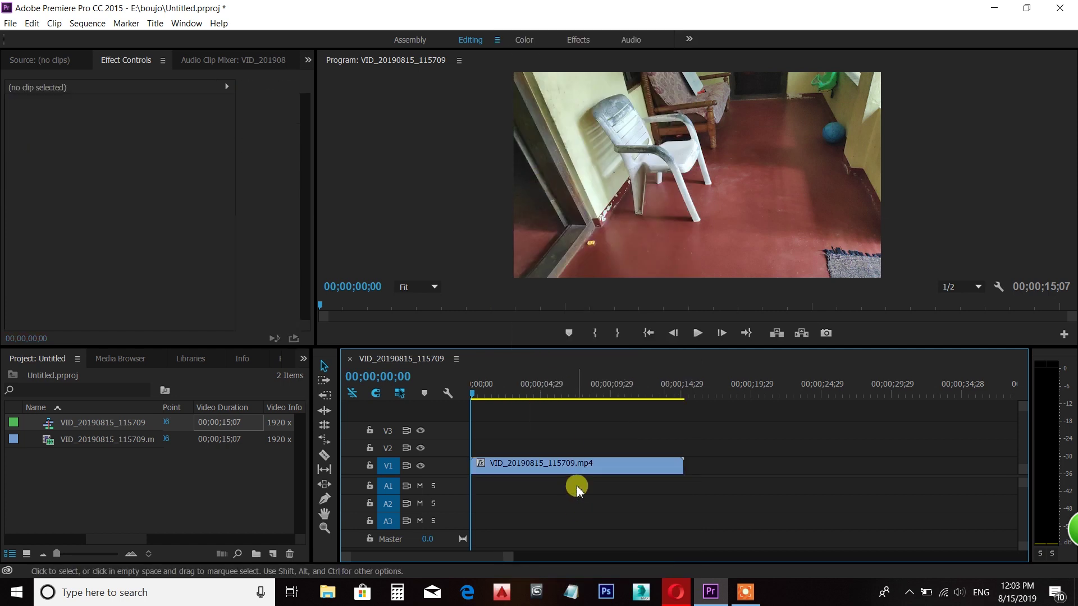
Open the media export settings for the sequence and start choosing the output file's location
click(11, 24)
mouse_move(53, 351)
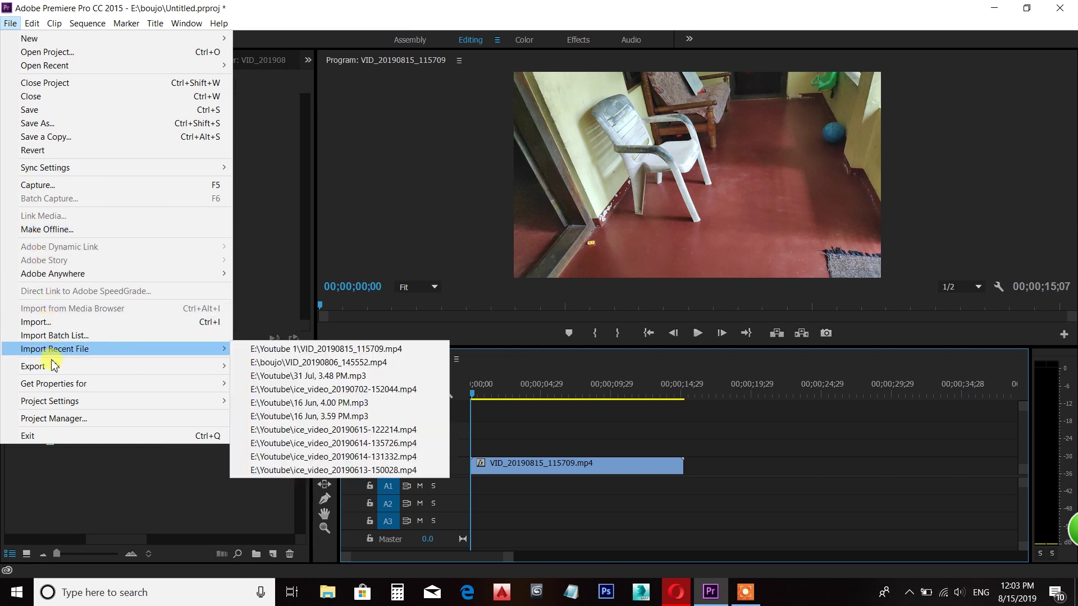
click(273, 366)
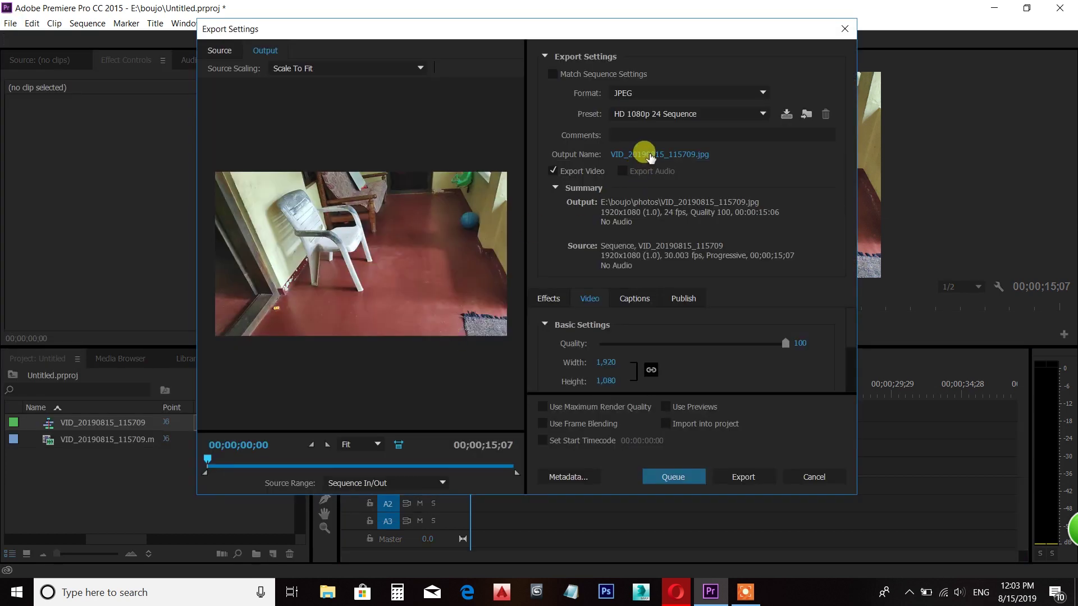
click(650, 155)
Create a folder named "image sequence" inside the Youtube 1 folder
right_click(301, 257)
mouse_move(342, 404)
click(464, 356)
key(Return)
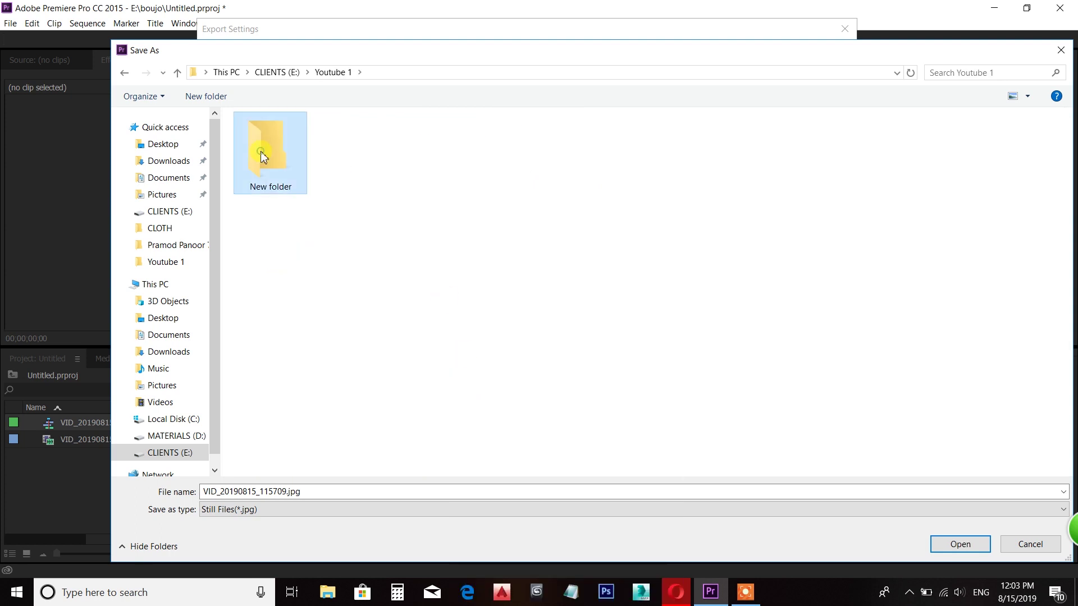
right_click(263, 157)
click(308, 544)
text(sequence)
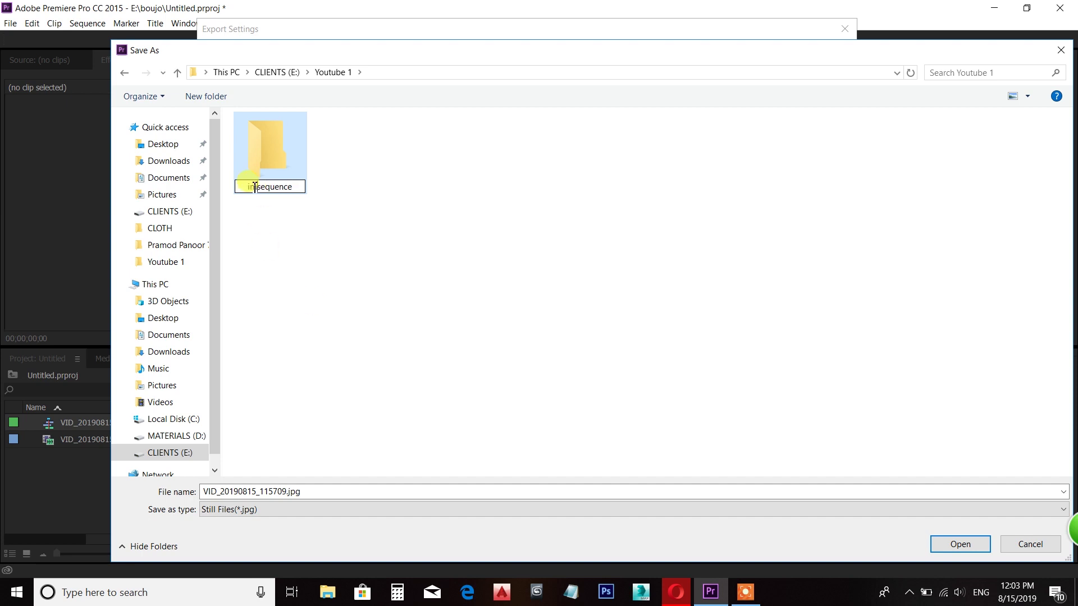
text(ge)
click(340, 224)
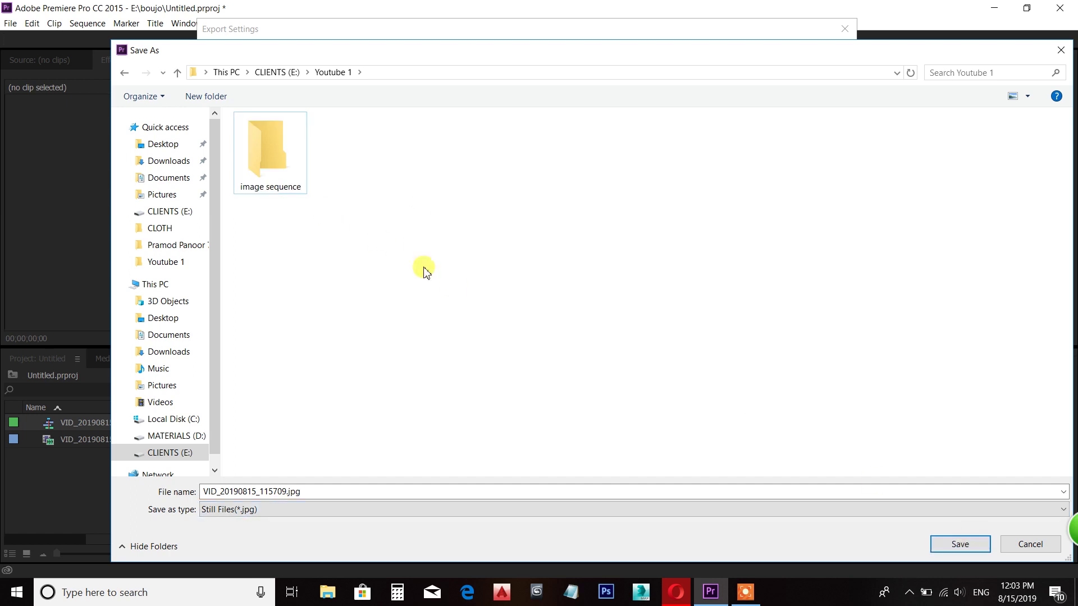
Name the output 00 inside the "image sequence" folder and export the JPEG sequence with the HD 1080p 24 Sequence preset
double_click(285, 163)
double_click(306, 492)
text(00)
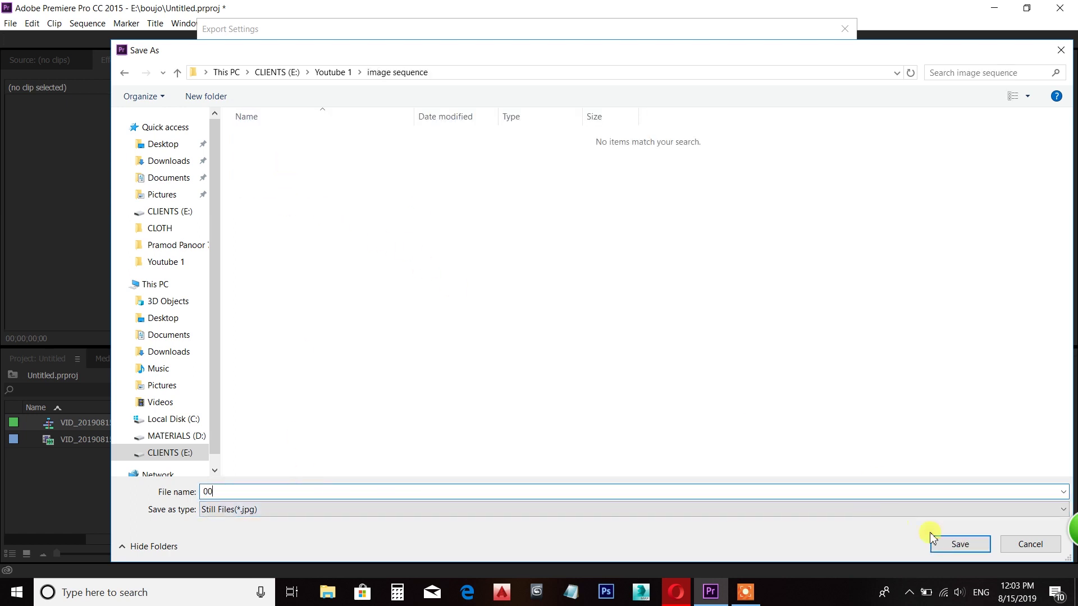
key(Return)
click(744, 477)
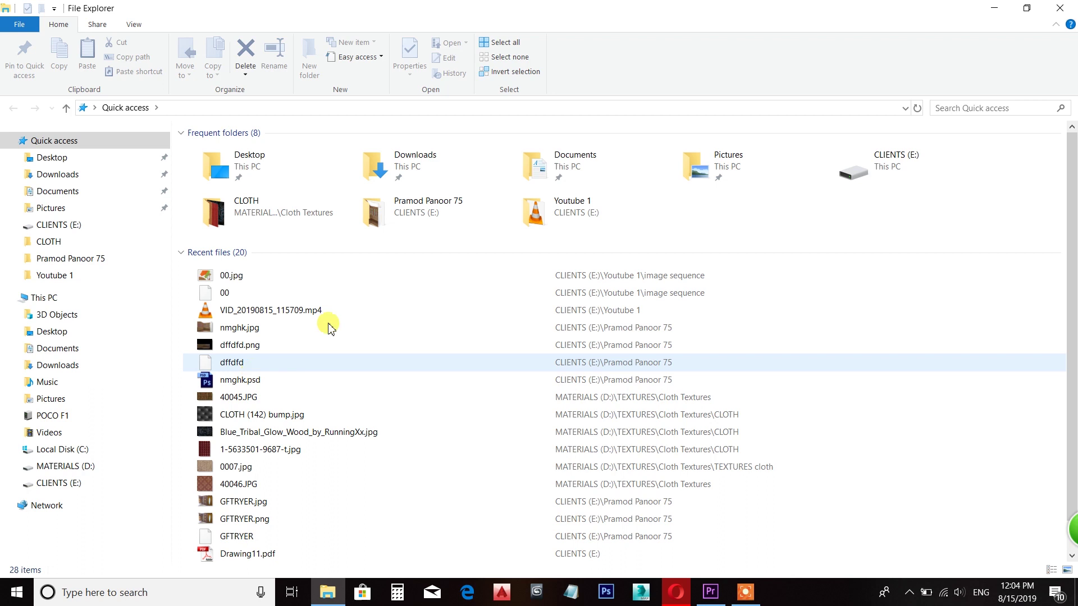
Check the exported JPEG frames in the "image sequence" folder in File Explorer, and close the folder window
double_click(532, 224)
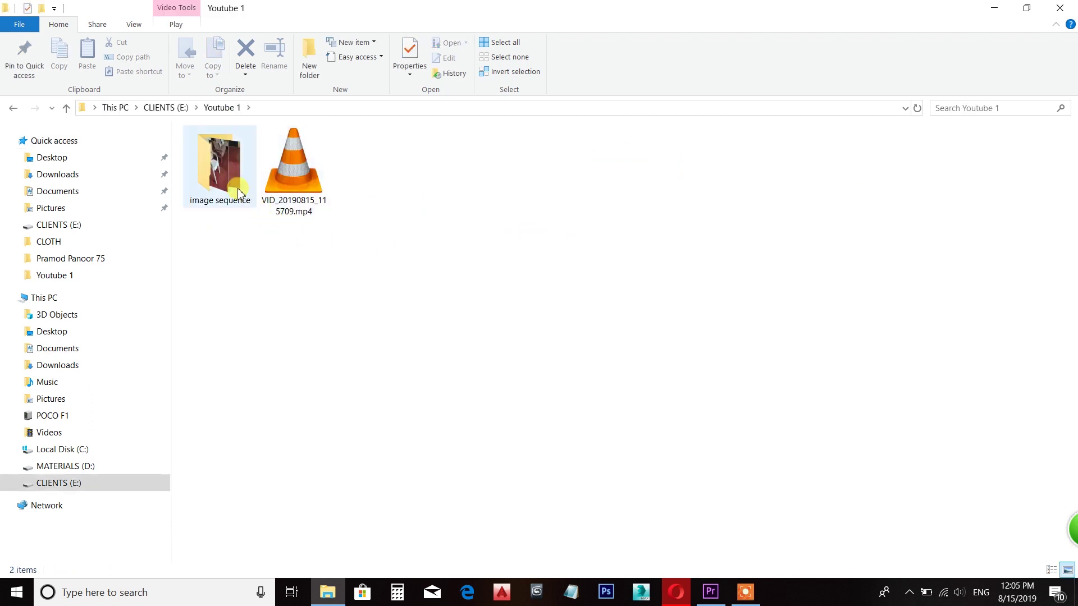
double_click(227, 180)
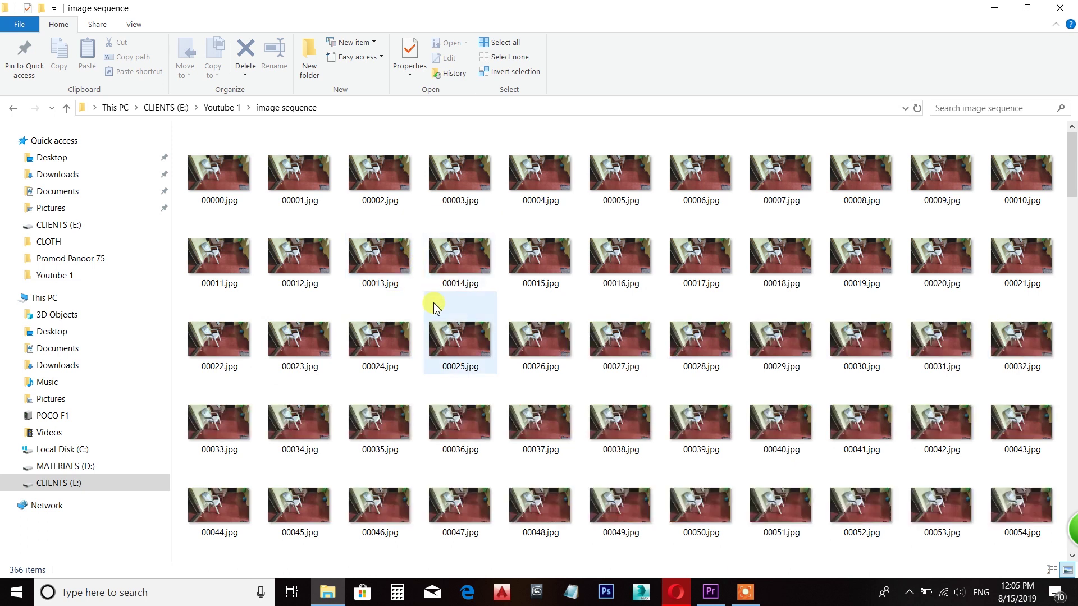
scroll(435, 303, down, 12)
scroll(441, 310, down, 12)
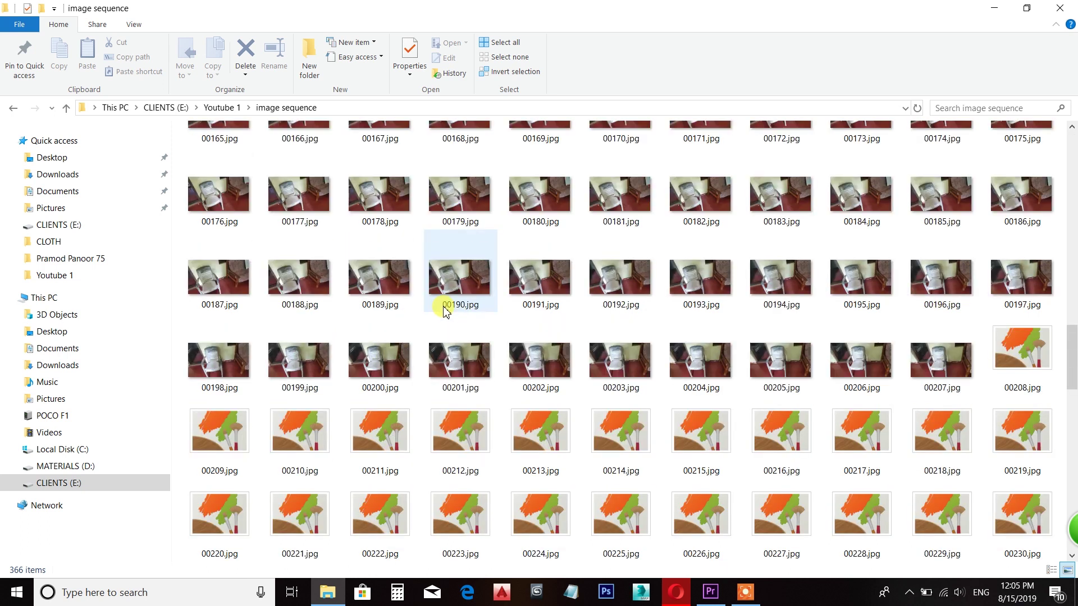
click(1053, 11)
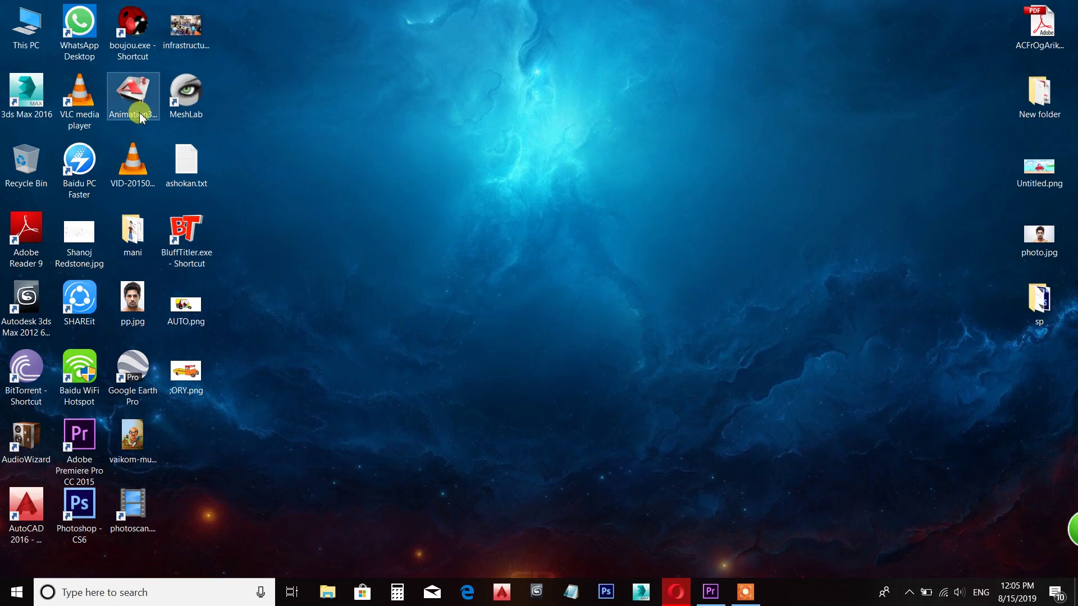
Launch boujou and import the image sequence starting at 00000.jpg from E:/Youtube 1/image sequence, frames 0 to 365, move type Free Move
double_click(133, 54)
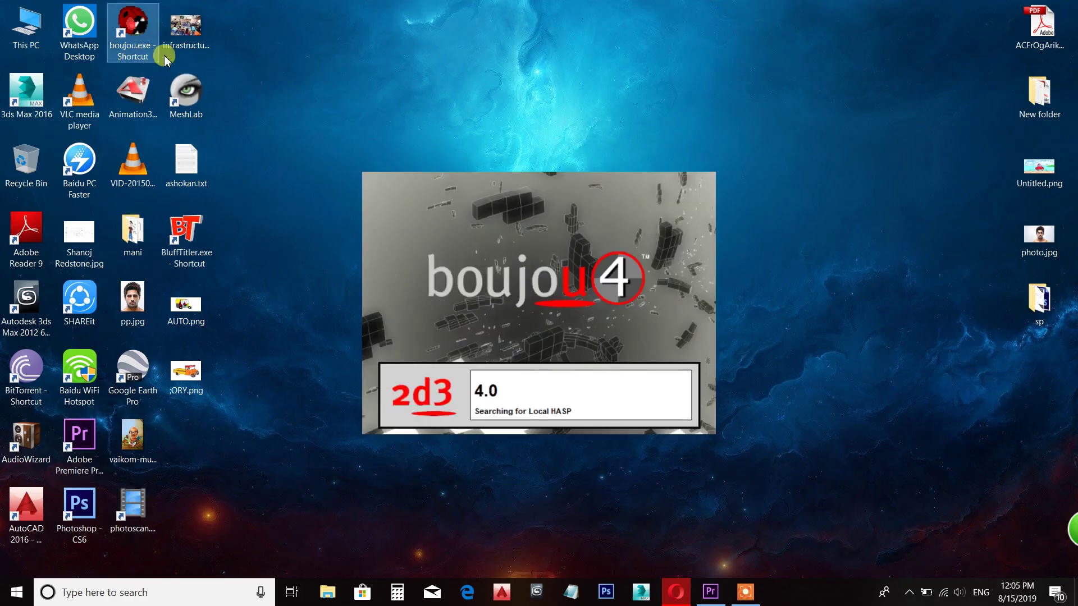
click(158, 24)
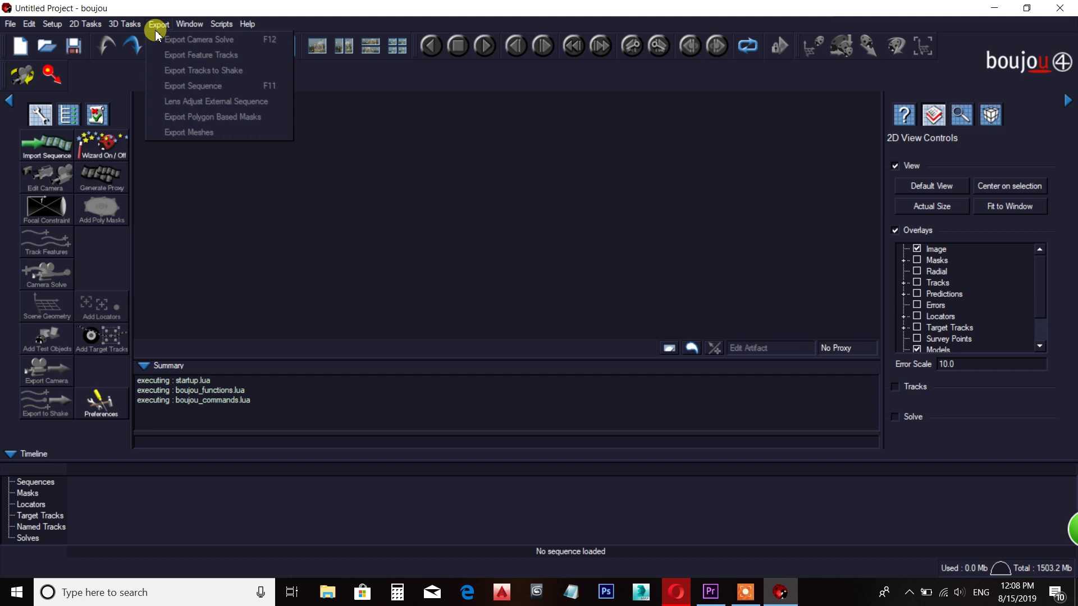
mouse_move(186, 28)
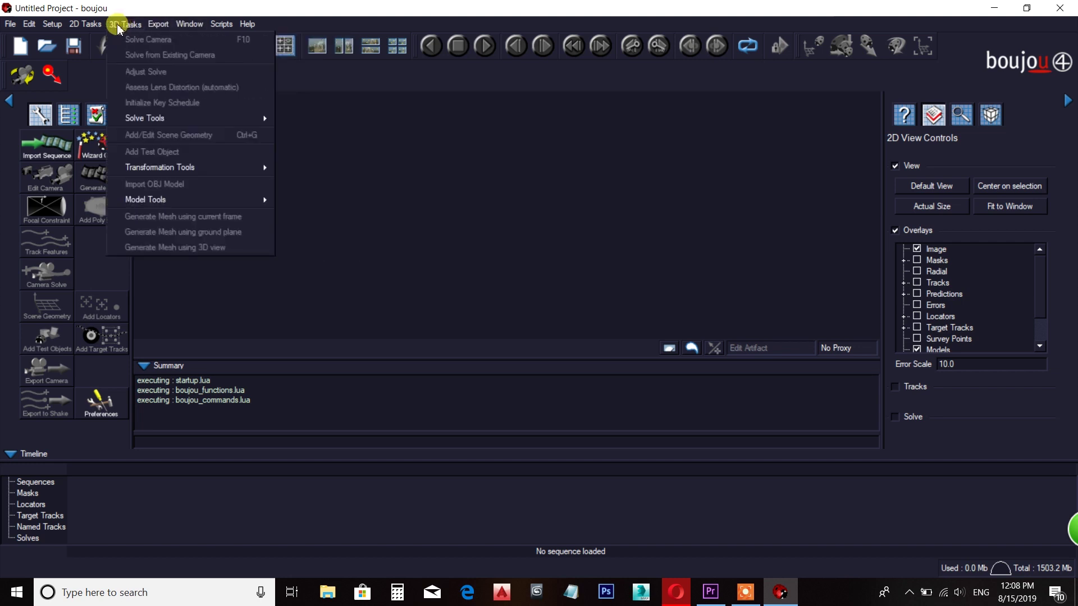
mouse_move(89, 29)
mouse_move(53, 28)
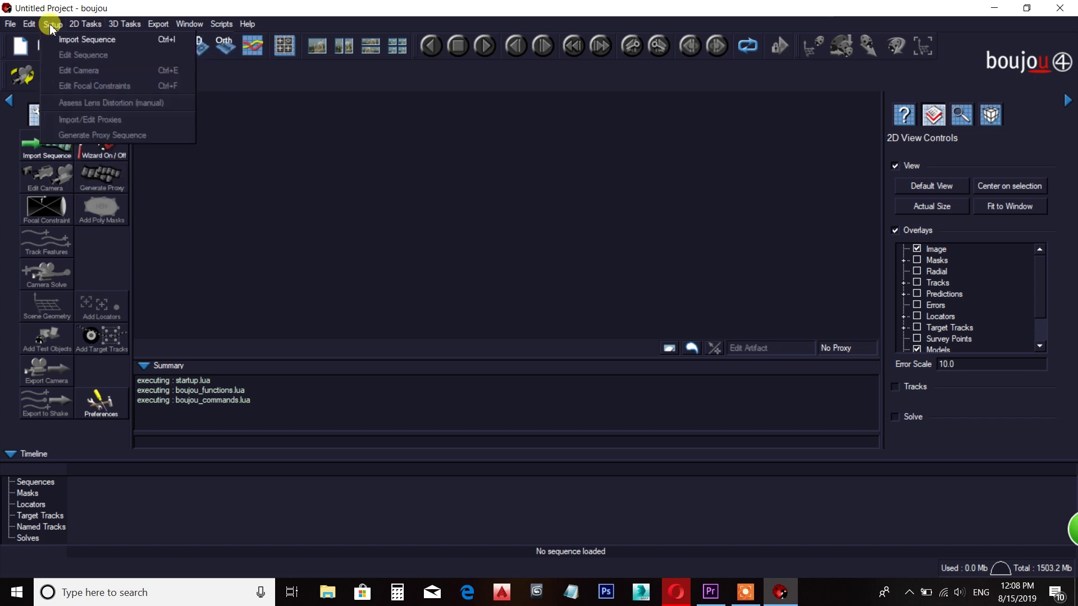
click(54, 40)
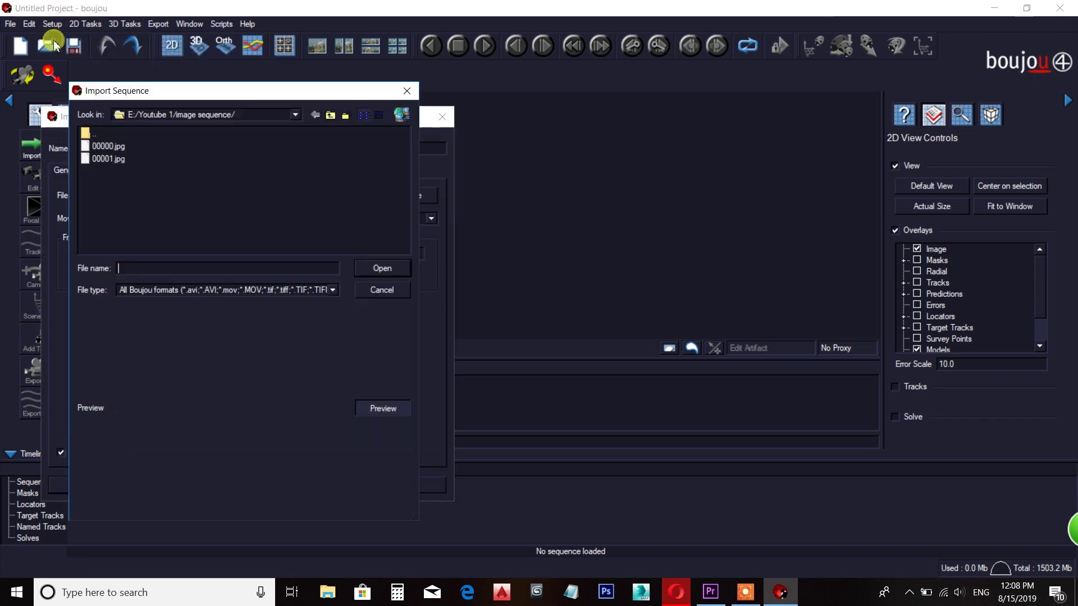
click(109, 147)
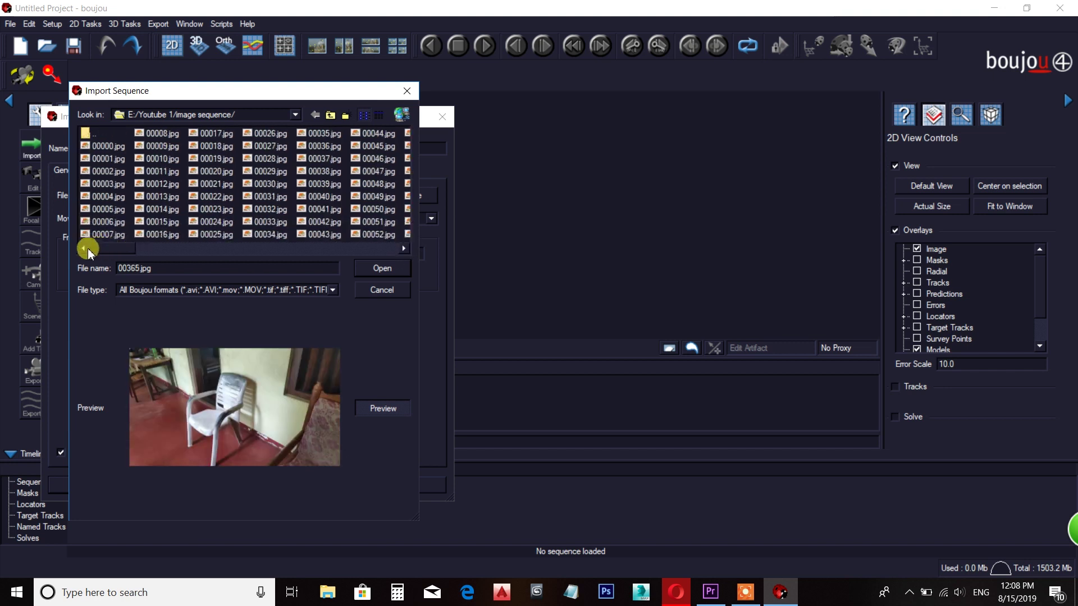
click(381, 270)
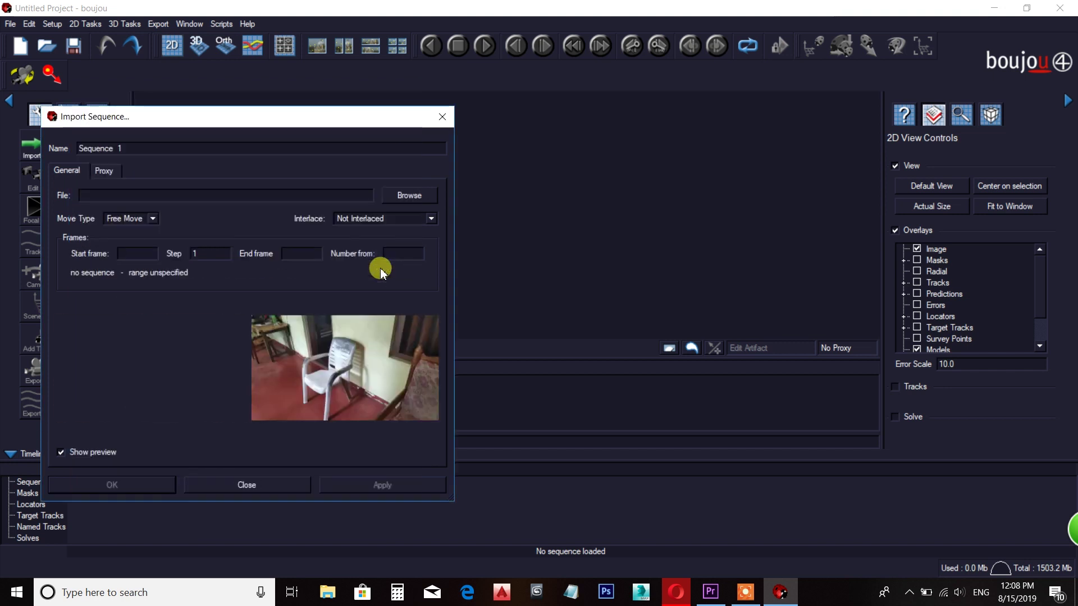
click(375, 484)
click(115, 488)
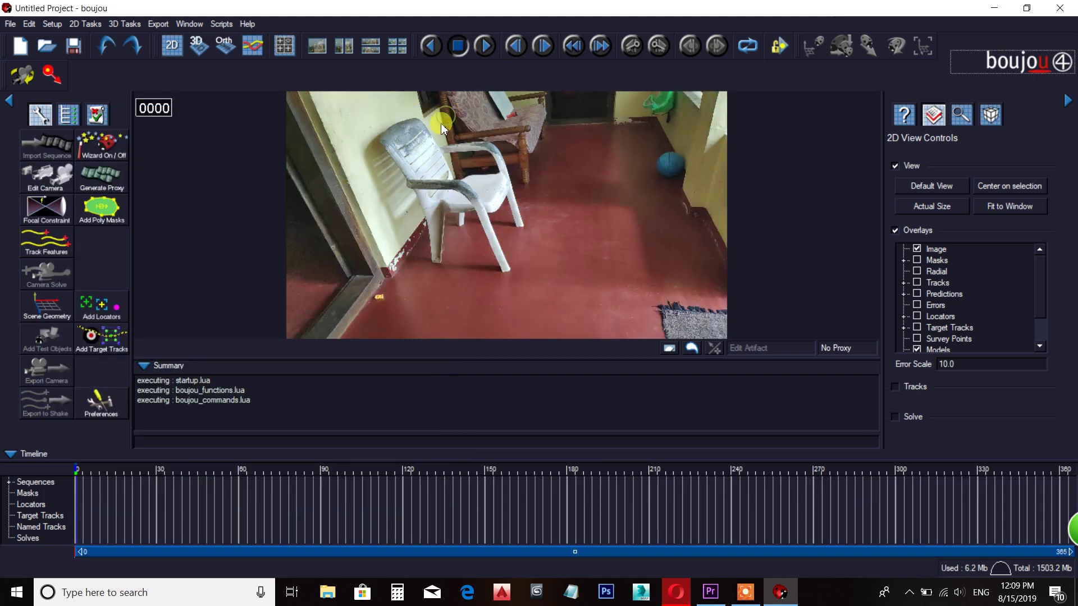
Run feature tracking on the imported sequence and solve the camera for all frames
key(space)
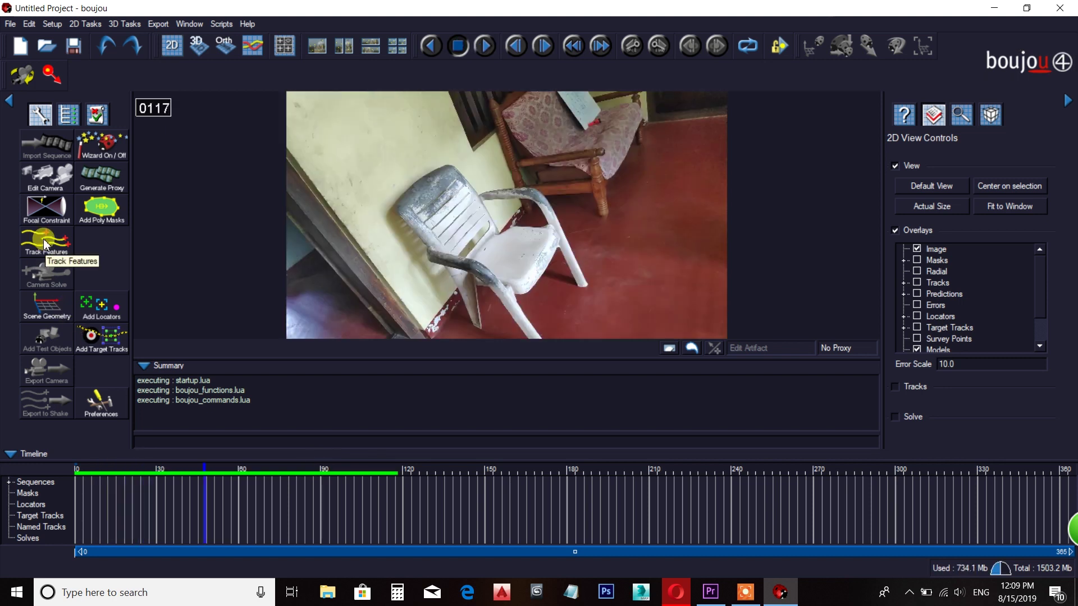
click(44, 245)
click(86, 316)
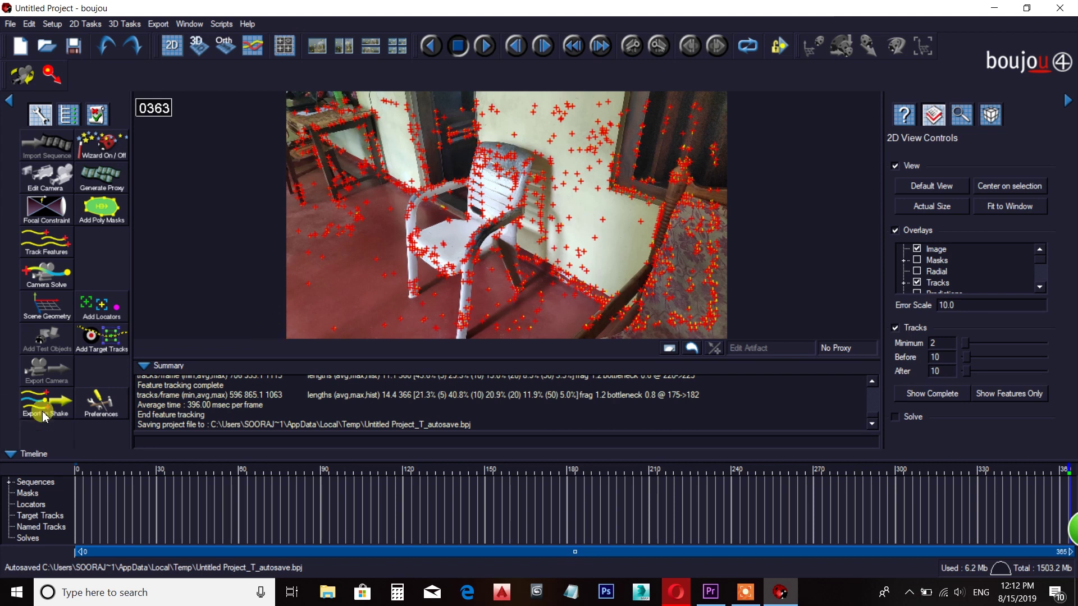
click(49, 280)
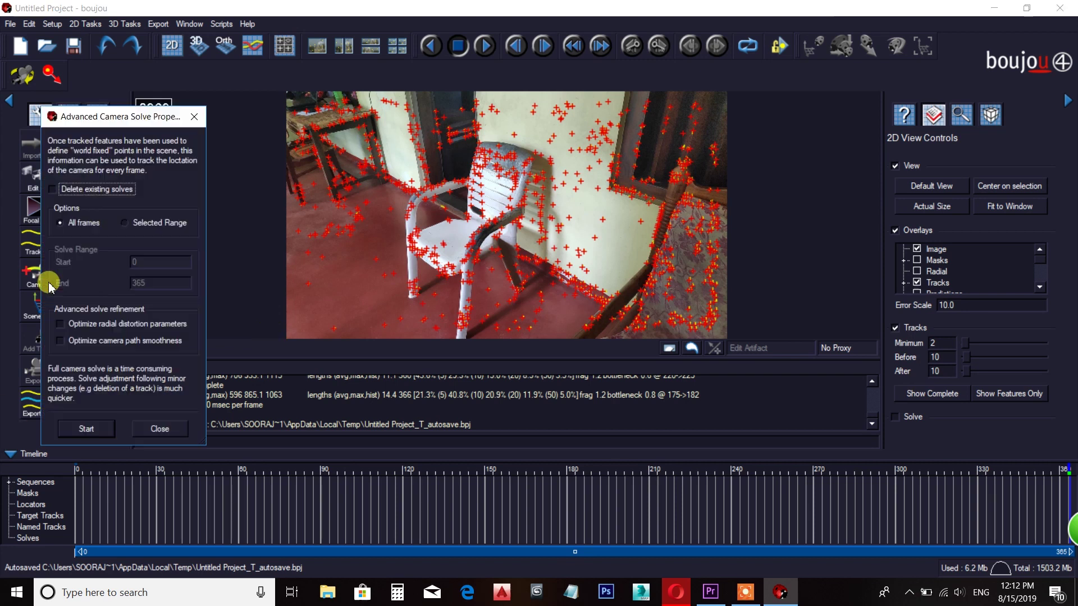
click(86, 430)
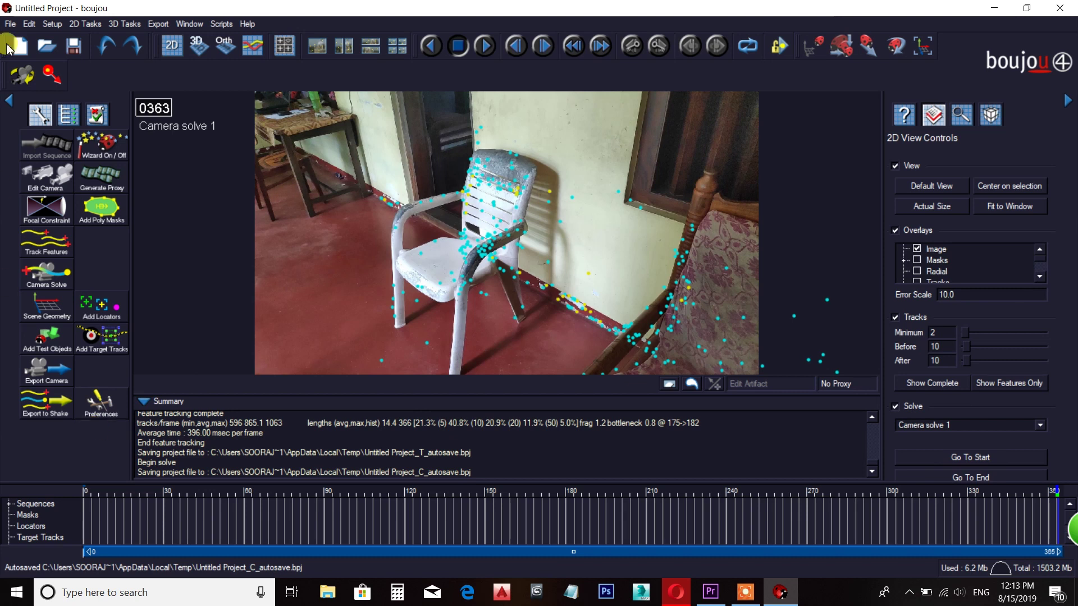
Export Camera solve 1 as a 3D Studio Max (*.ms) file named Untitled Project in E:/Youtube 1, covering frames 0 to 365
click(162, 24)
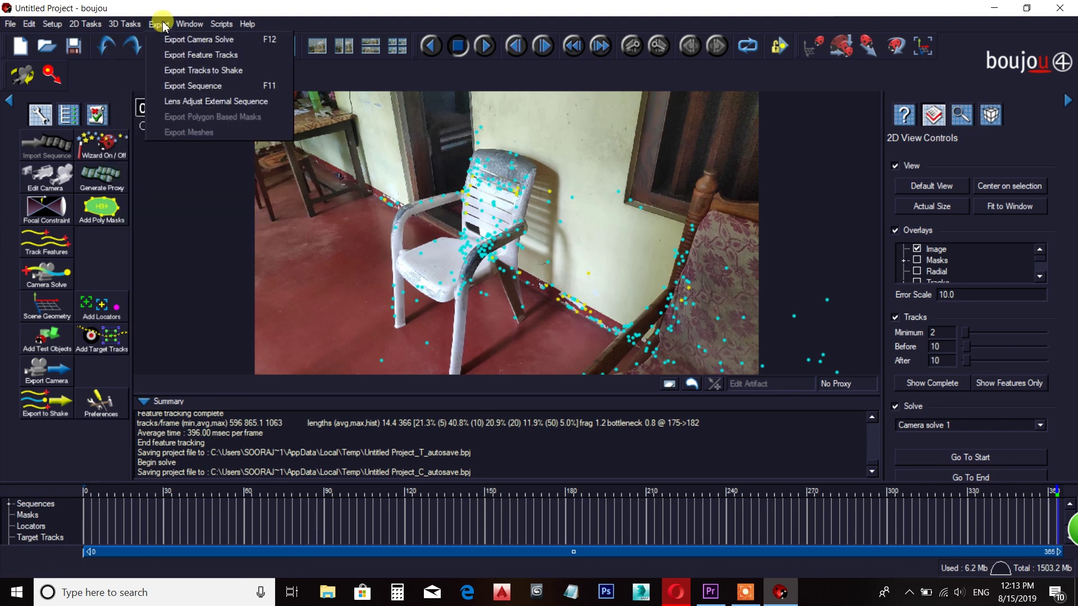
mouse_move(179, 25)
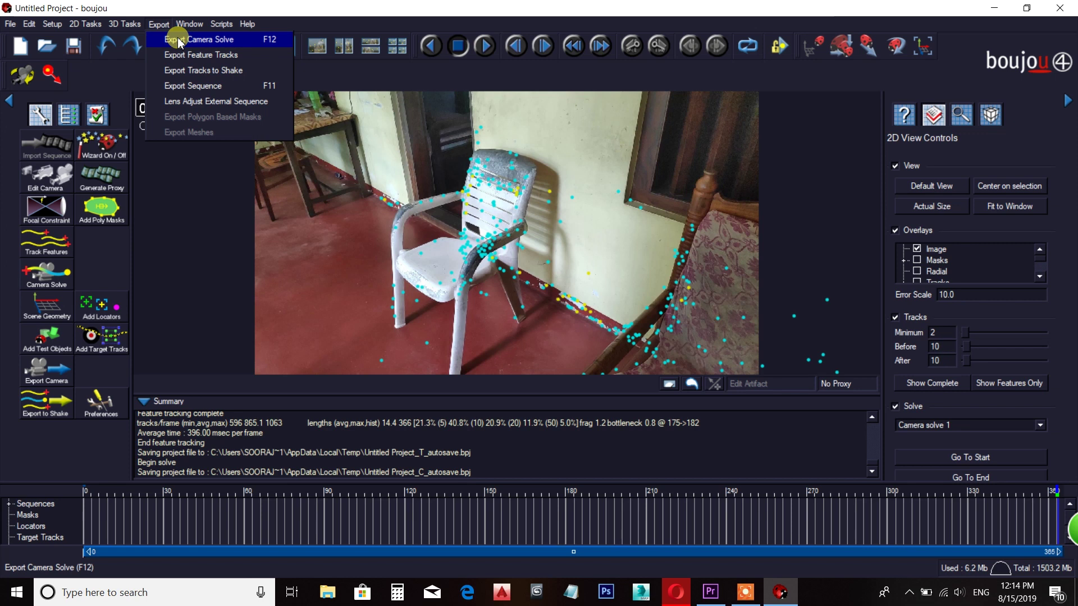
click(179, 40)
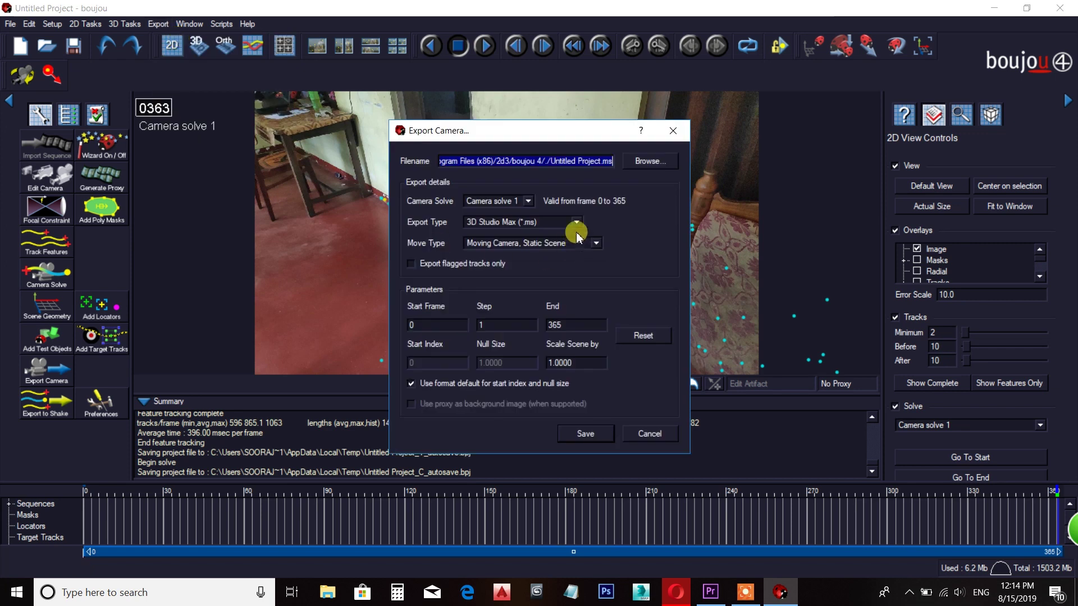
click(649, 163)
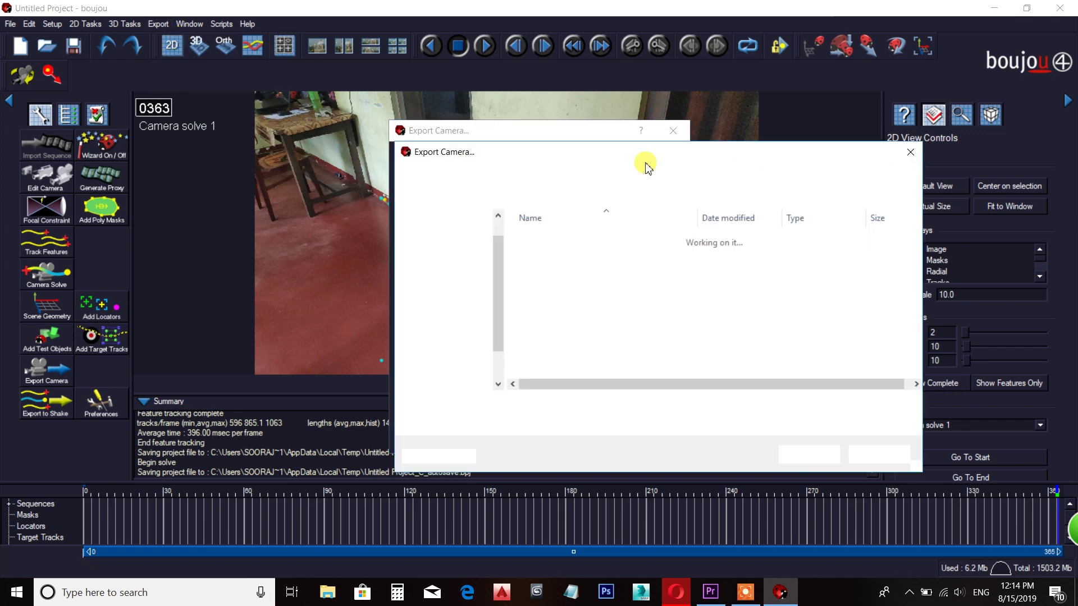
scroll(480, 365, down, 1)
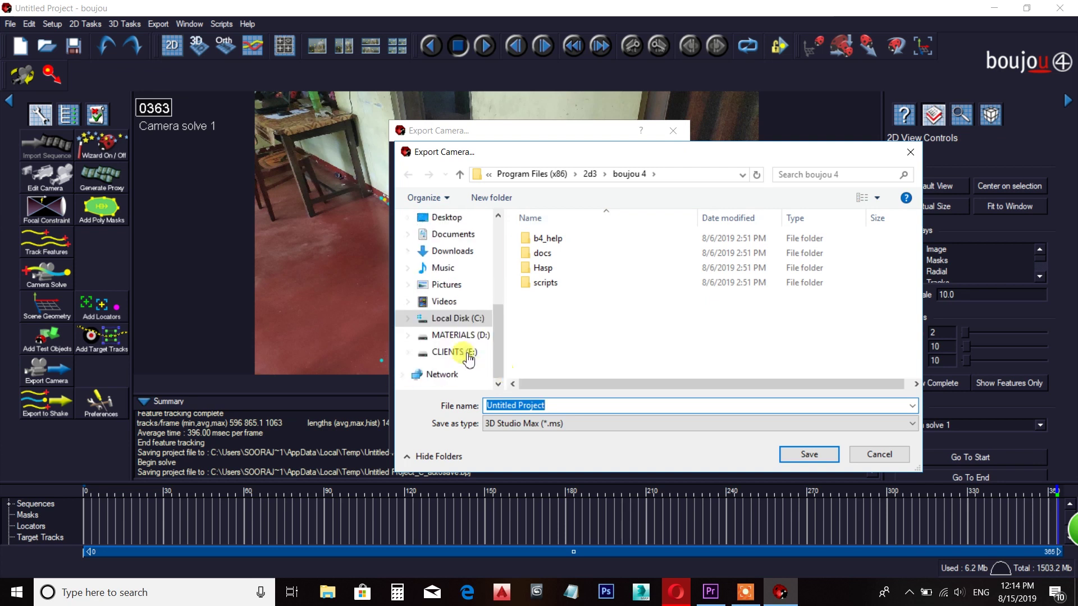
click(462, 352)
click(536, 299)
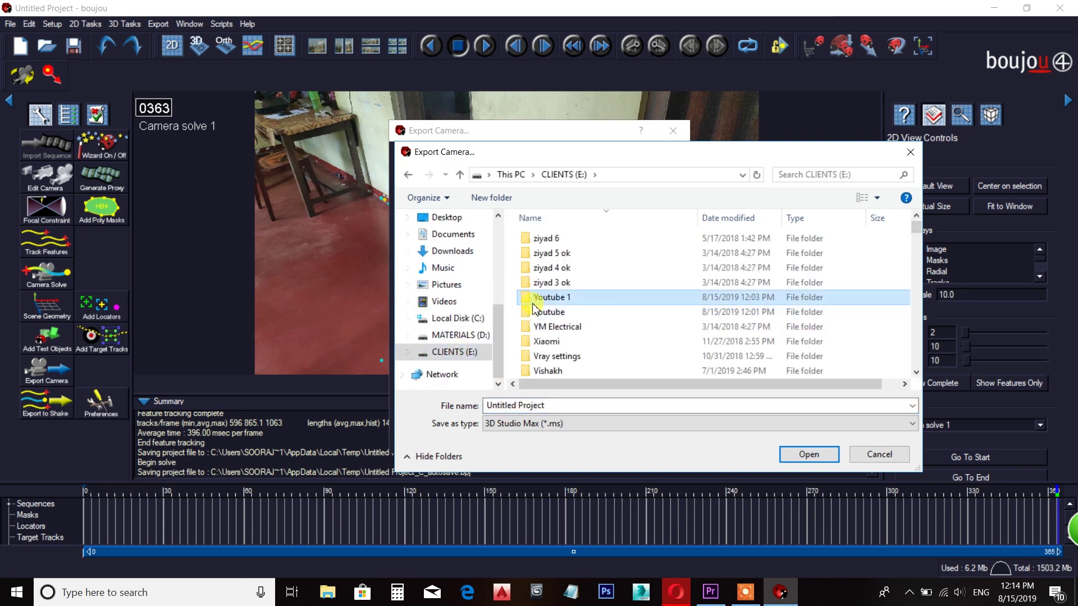
double_click(533, 305)
click(815, 454)
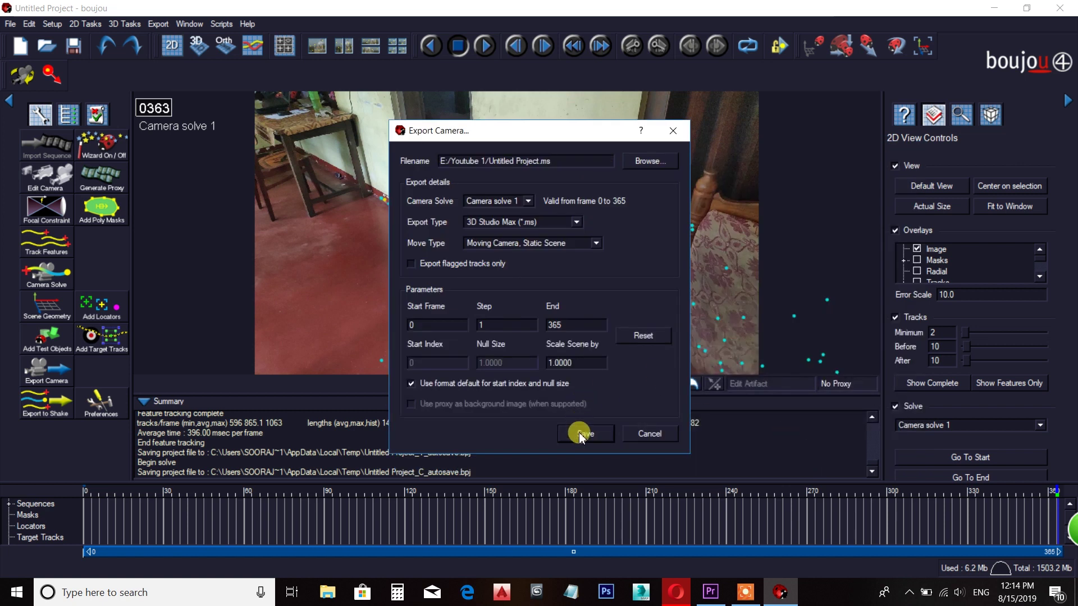
click(581, 436)
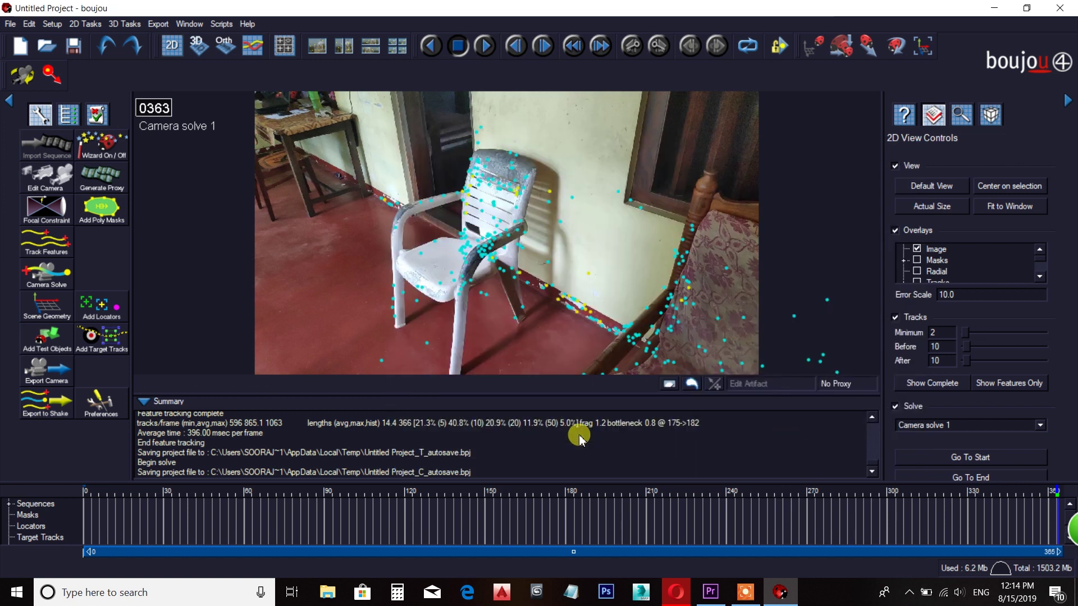
Minimize boujou and launch Autodesk 3ds Max 2012
click(995, 8)
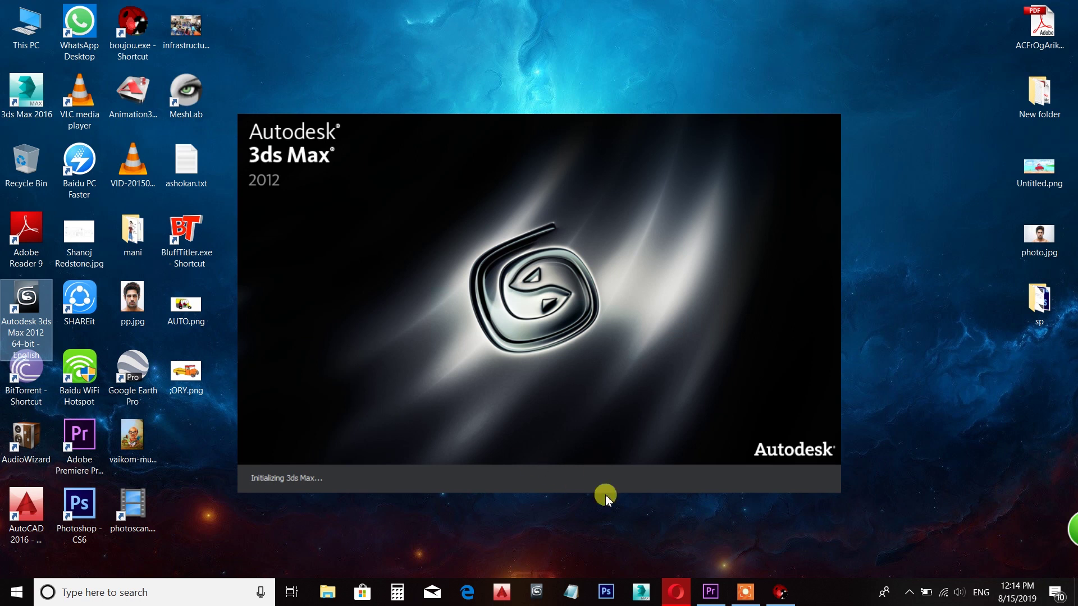
mouse_move(750, 599)
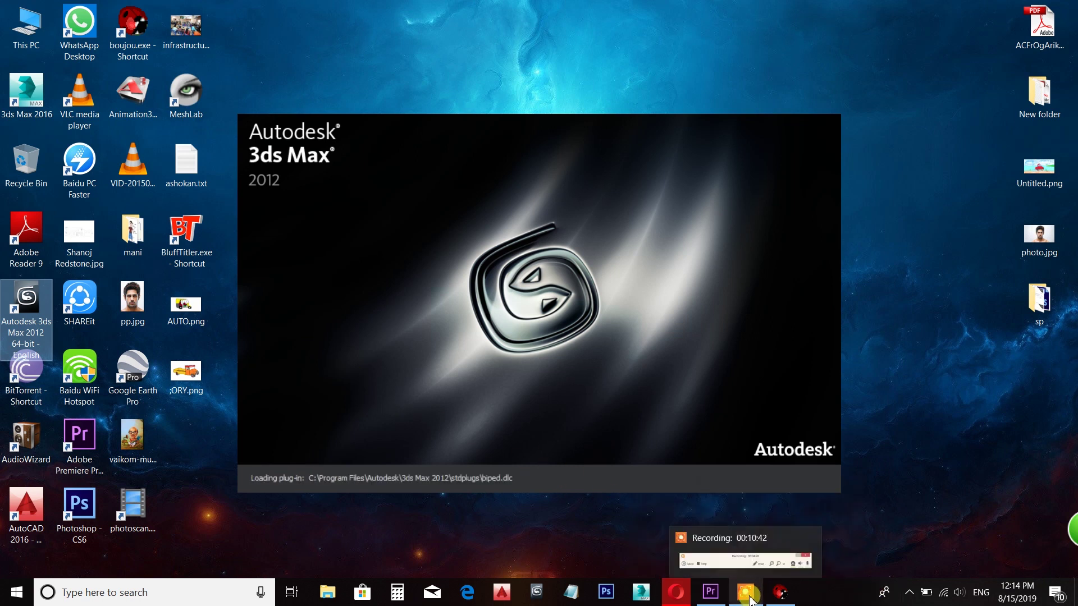
click(785, 112)
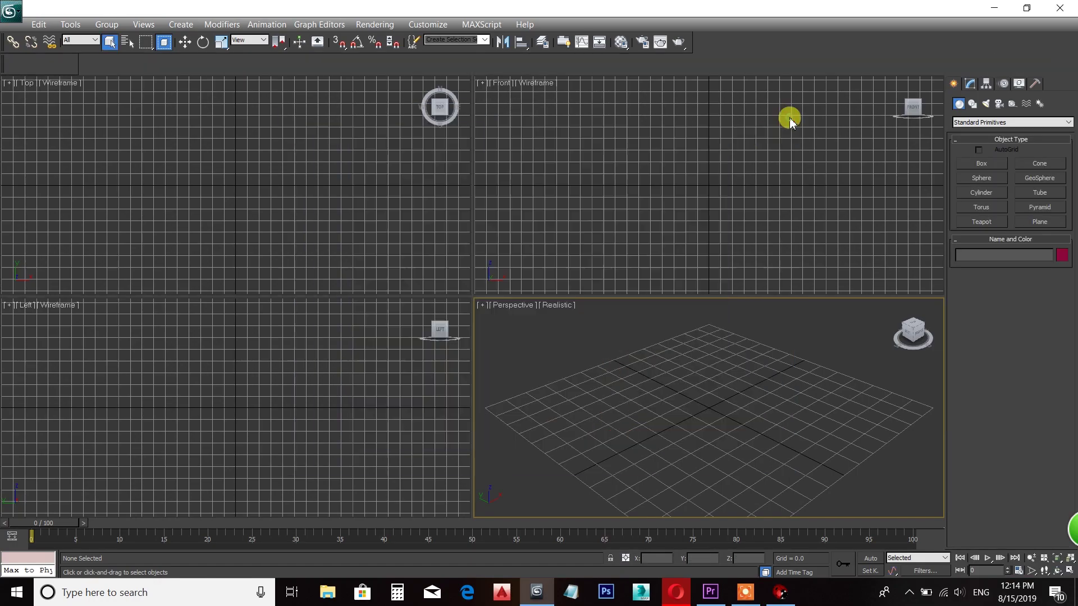
Run the exported MAXScript file Untitled Project.ms from the Youtube 1 folder on drive E
click(482, 24)
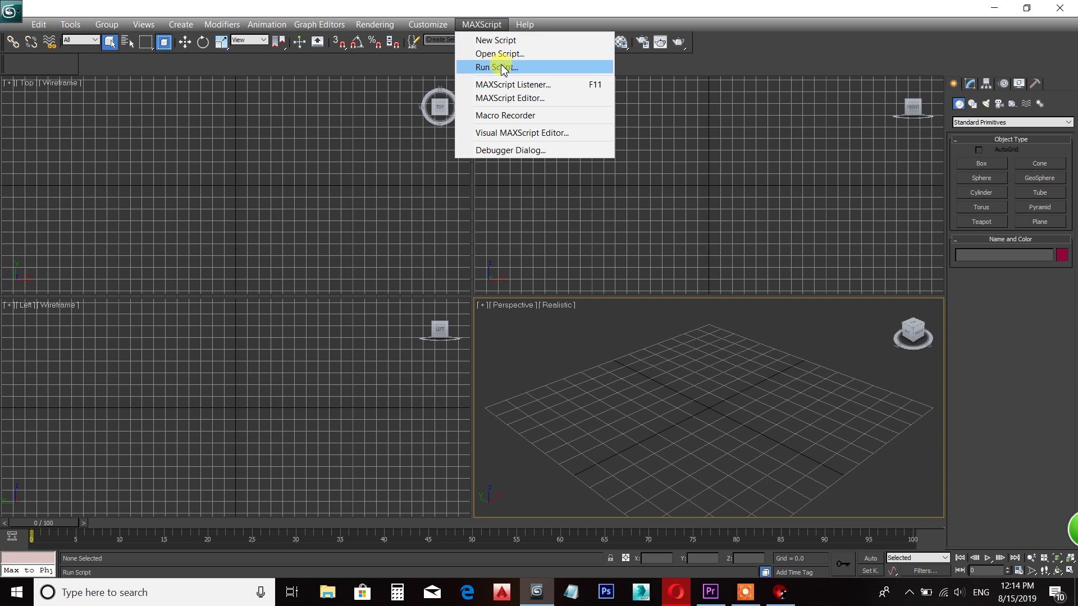
click(499, 54)
click(108, 257)
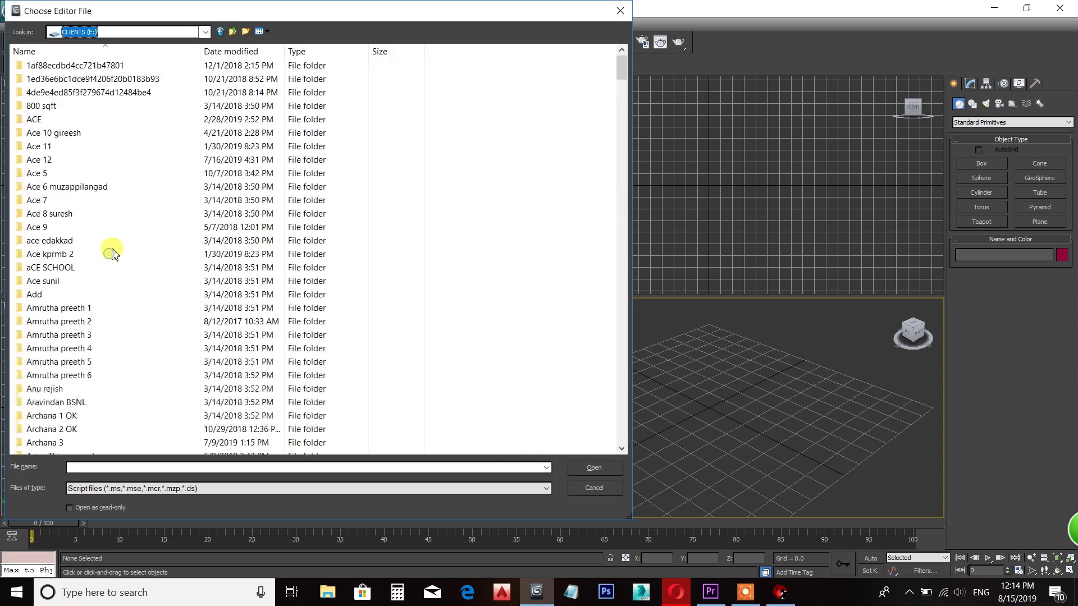
key(y)
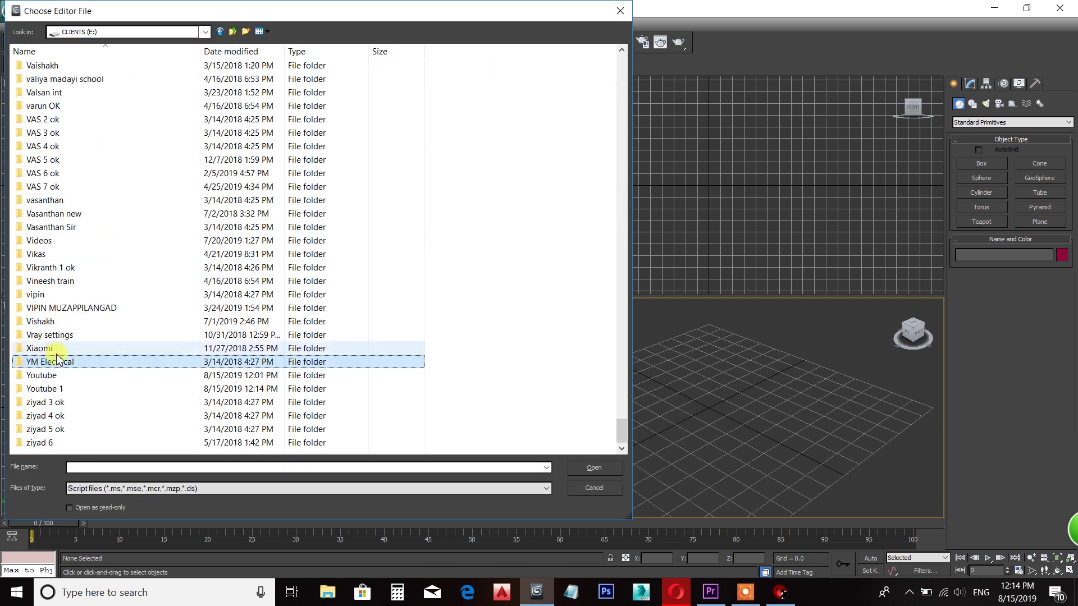
double_click(44, 389)
click(129, 115)
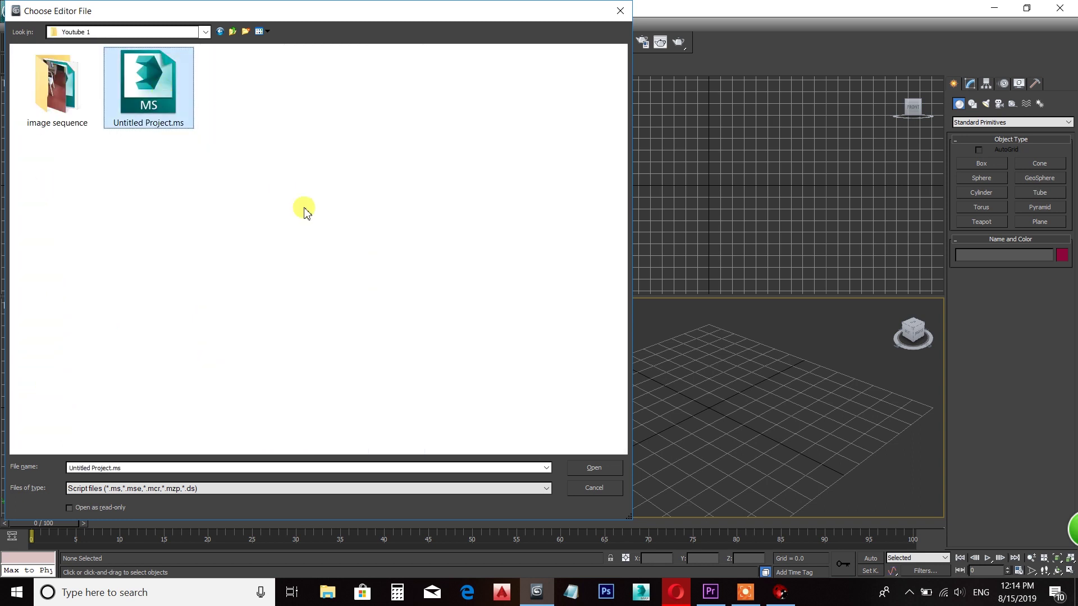
click(594, 467)
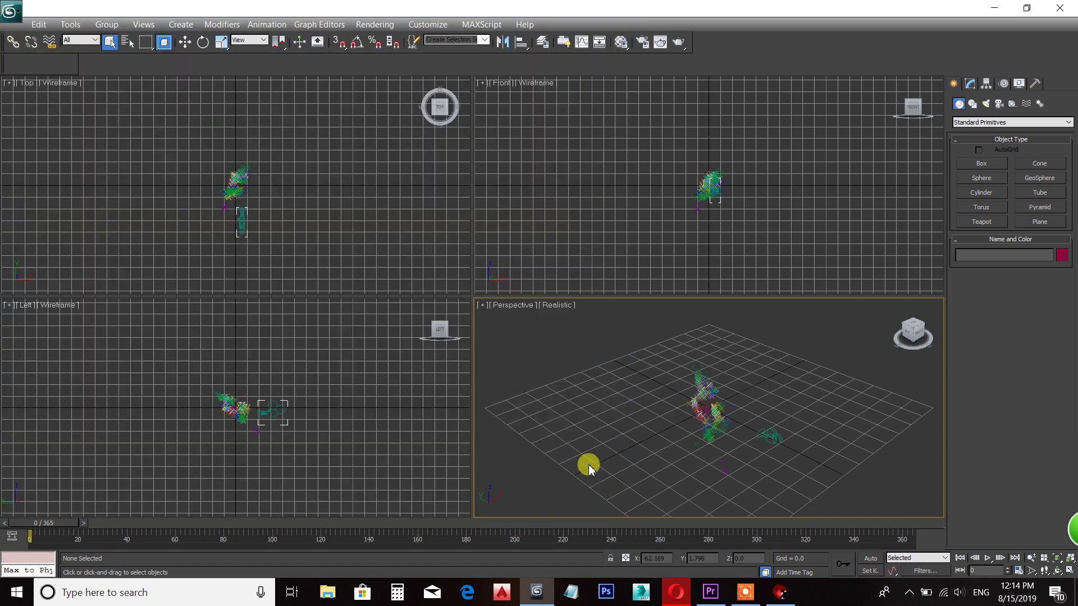
Look through Camera_1 in the maximized viewport and scrub the timeline from frame 0 to 365 to check the tracked camera move
key(alt+w)
alt+middle_drag(695, 380, 135, 387)
scroll(545, 366, up, 3)
drag(55, 530, 424, 506)
key(c)
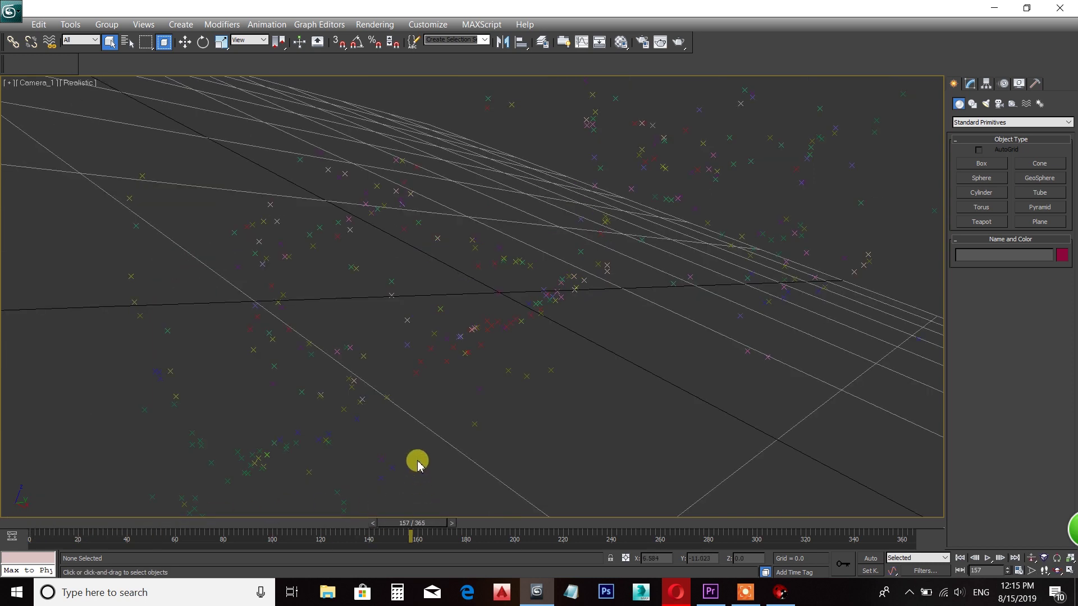
drag(236, 530, 5, 531)
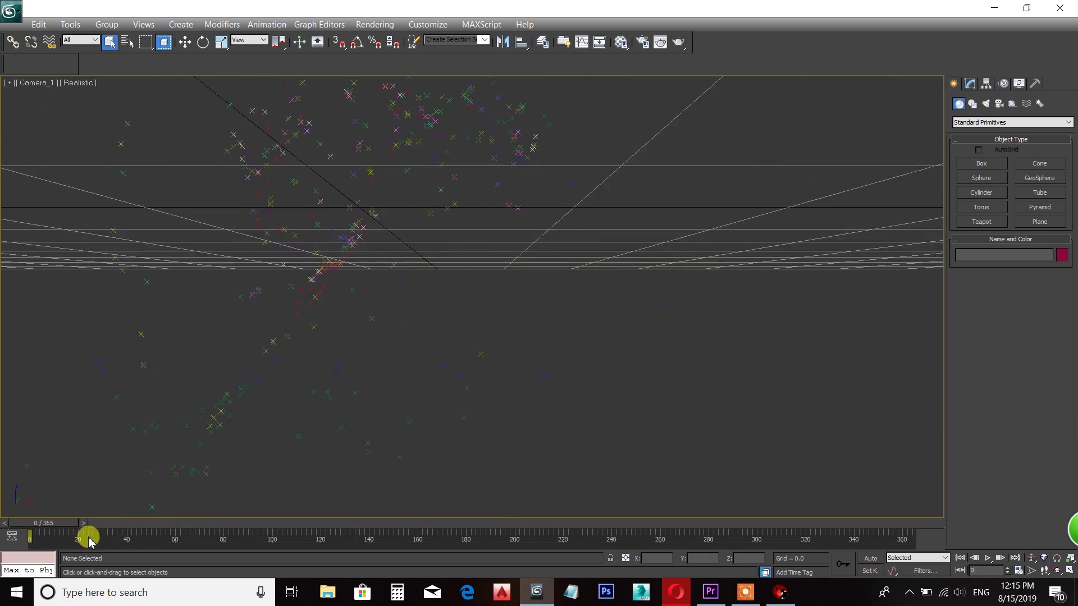
drag(71, 526, 909, 486)
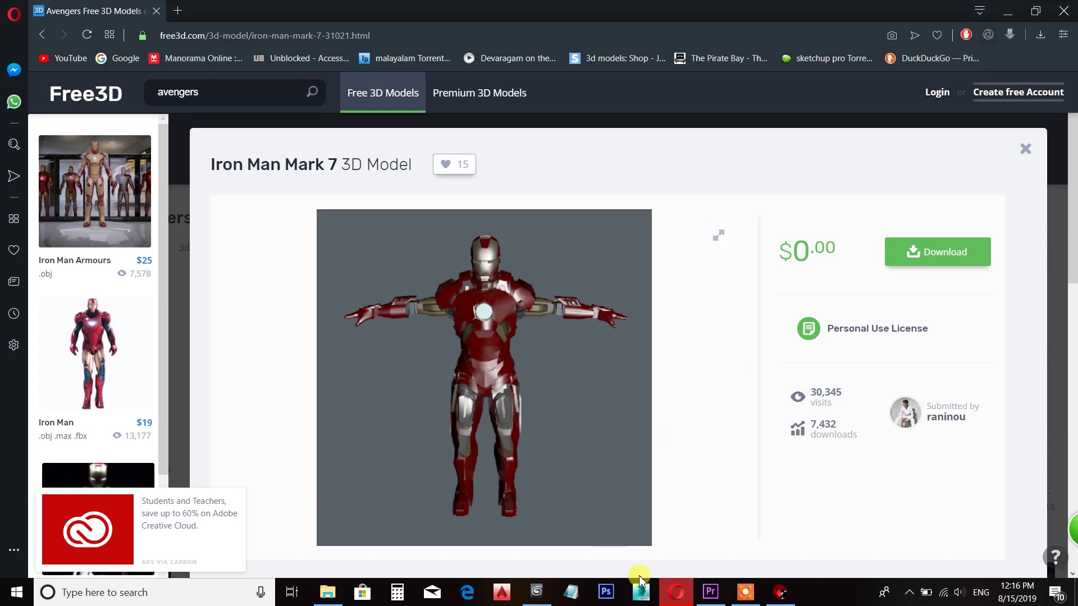
Switch from the browser to 3ds Max and import the downloaded model "armor RANI iron man.c4d"
click(538, 599)
click(233, 32)
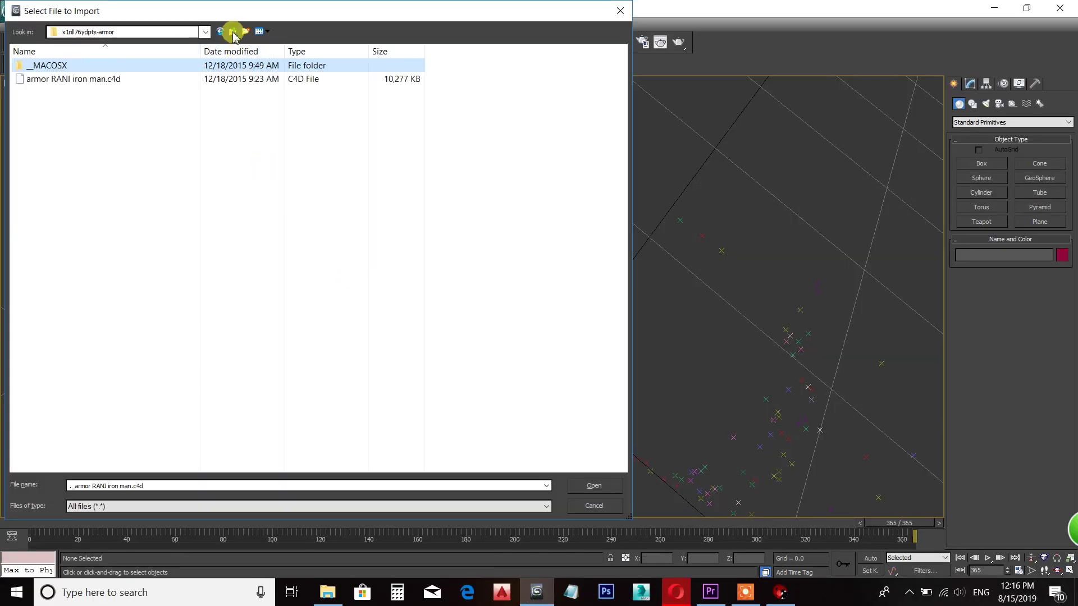
click(64, 79)
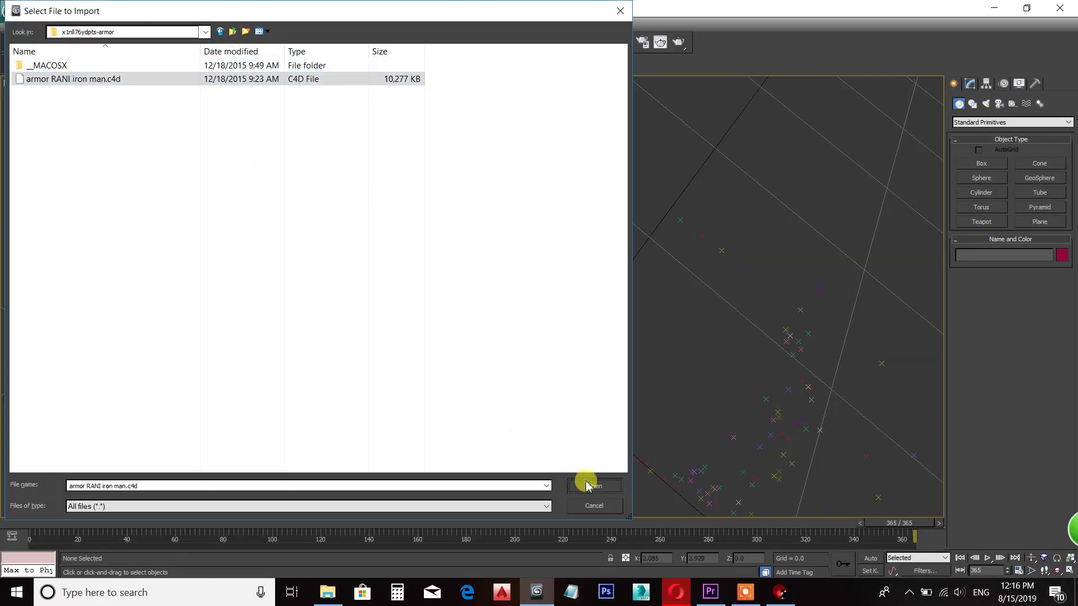
click(587, 486)
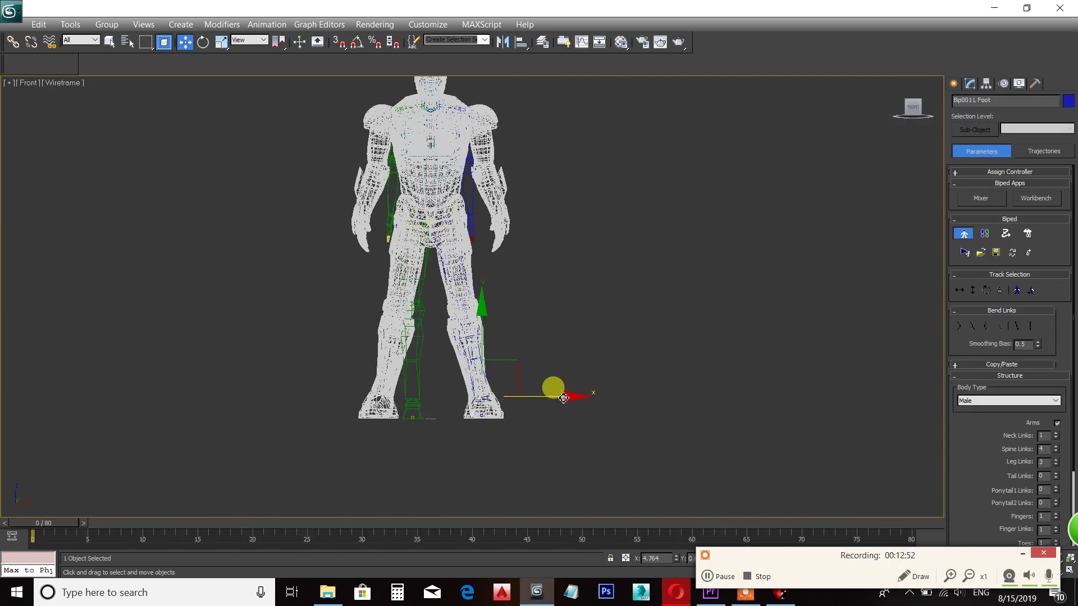
Move the biped's right foot horizontally in the Front view so it sits inside the Iron Man mesh's foot
click(500, 445)
click(416, 411)
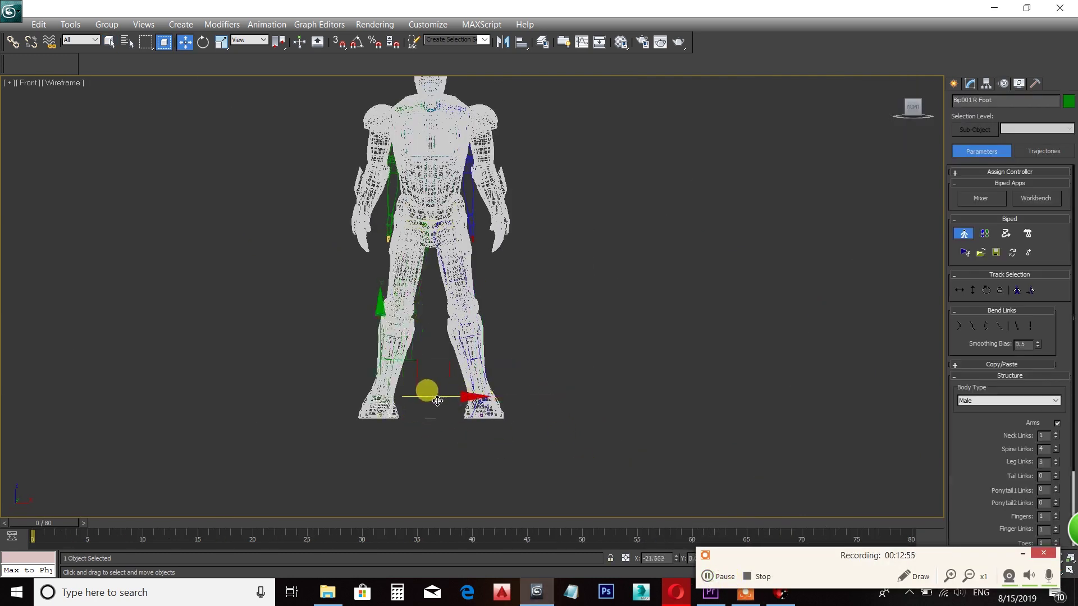
drag(439, 403, 439, 403)
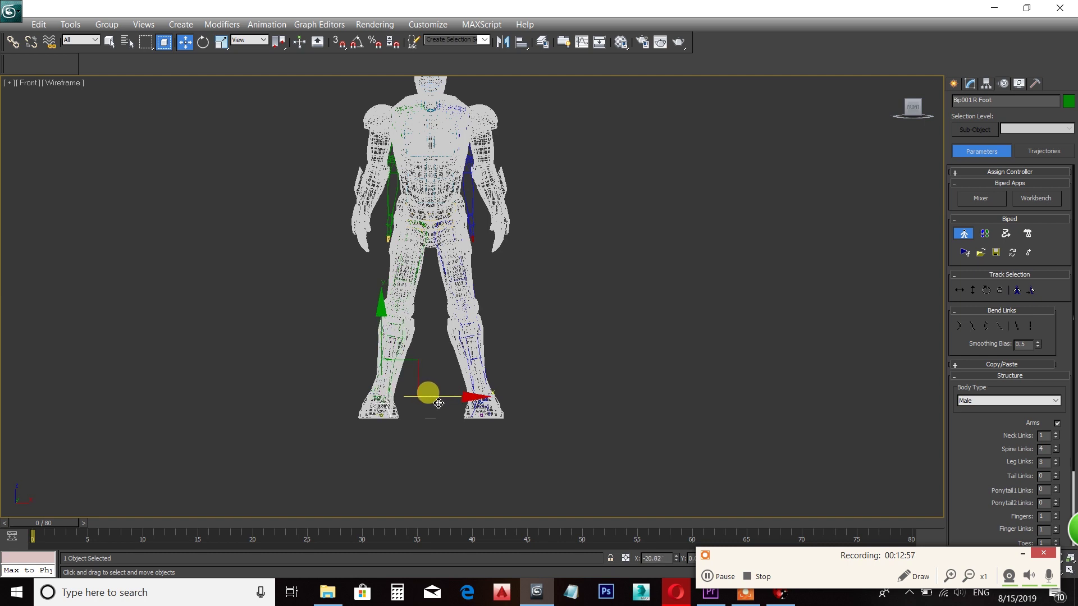
click(517, 337)
Select the biped root Bip001 by name and move it horizontally in the Left view to center it inside the body mesh
key(l)
middle_drag(463, 243, 455, 399)
middle_drag(476, 294, 475, 320)
scroll(459, 286, up, 3)
key(h)
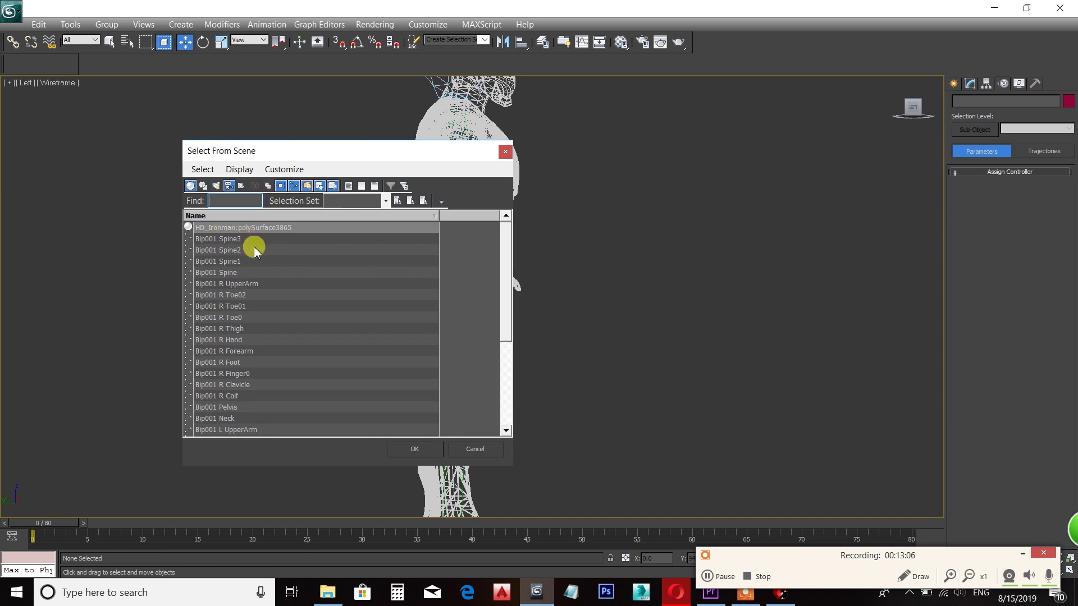
scroll(223, 295, down, 3)
double_click(214, 430)
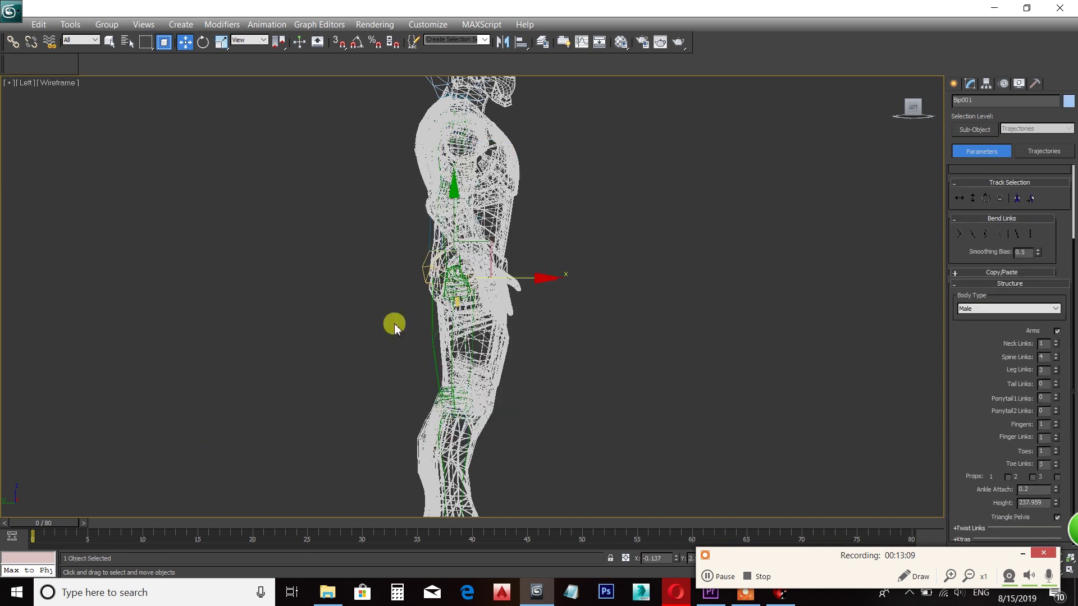
drag(539, 281, 551, 280)
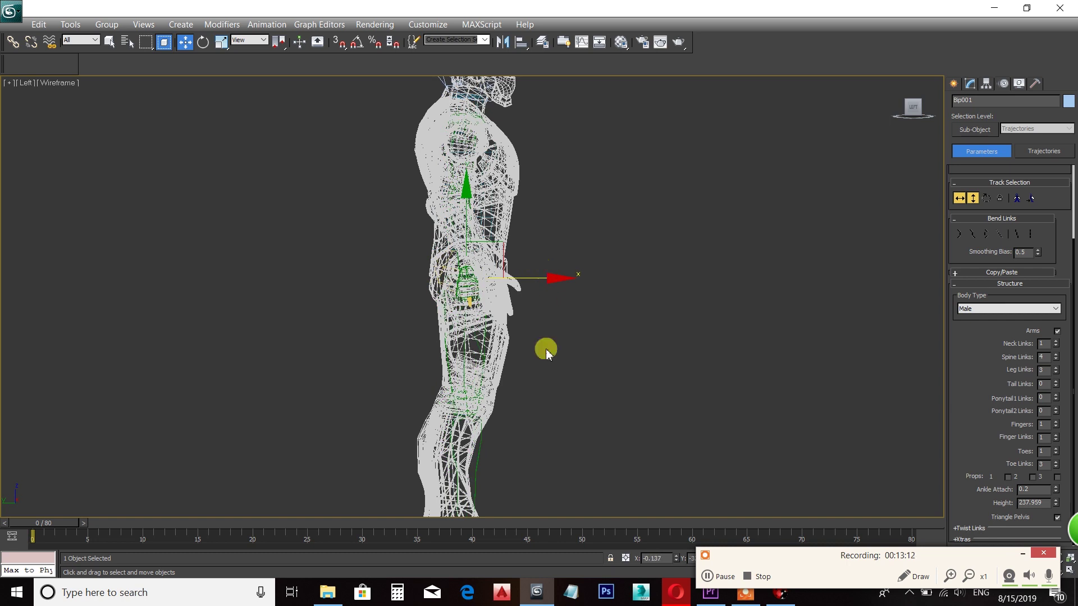
middle_drag(542, 314, 540, 197)
Apply the Physique modifier to the Iron Man mesh
click(92, 40)
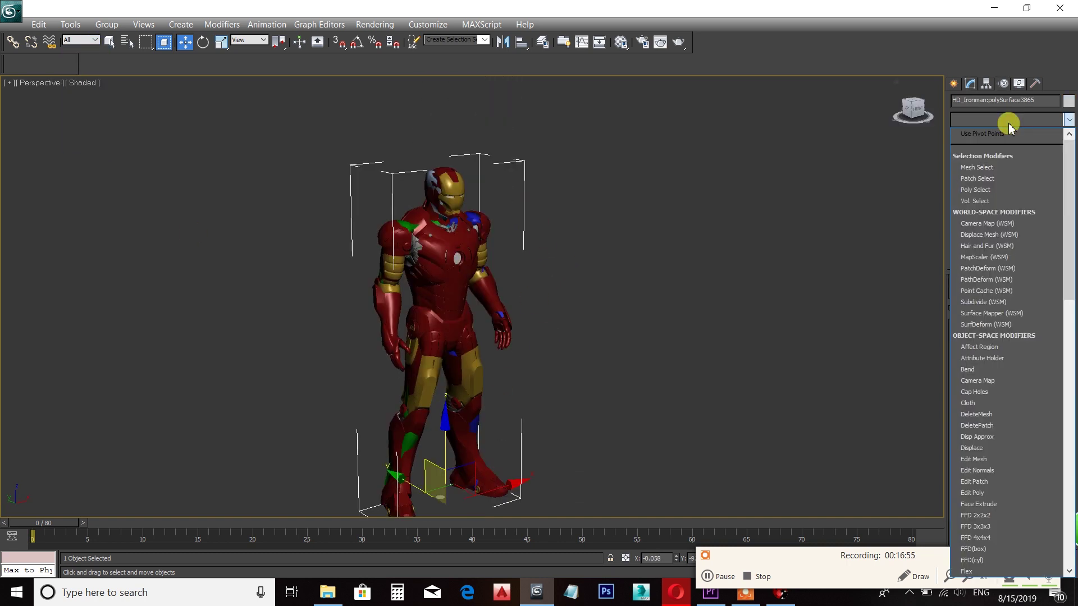
text(ph)
key(Return)
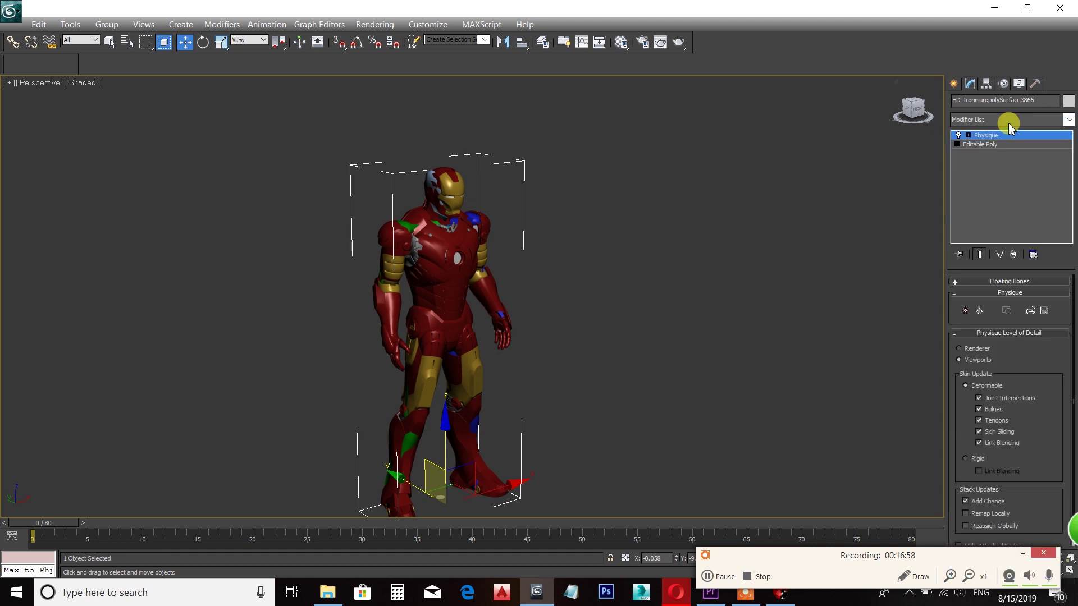
Attach the Physique modifier to the biped by picking its node at the hips in wireframe display
click(965, 311)
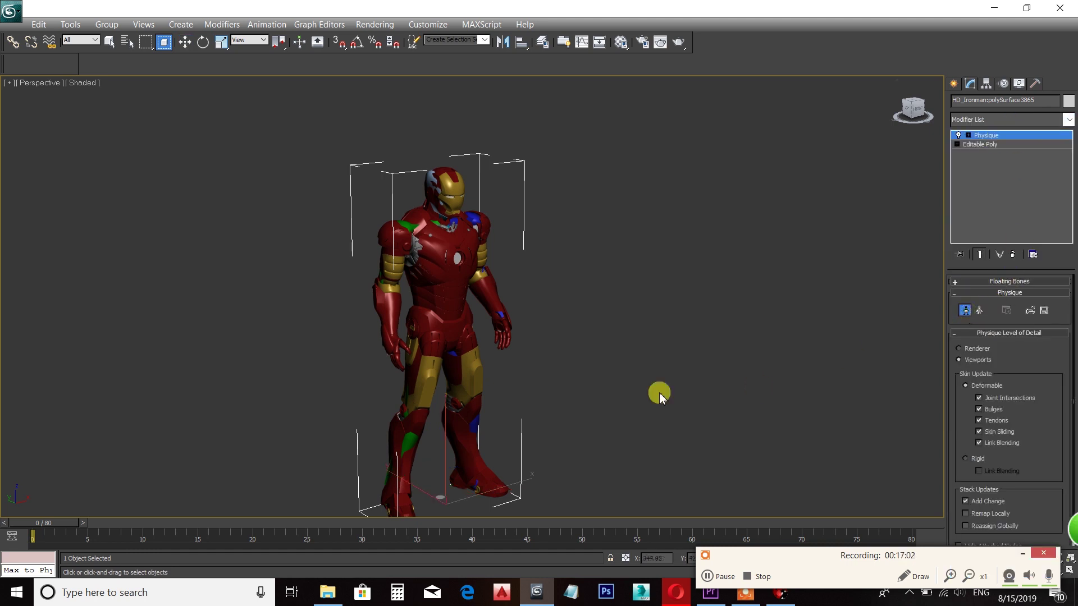
key(F3)
scroll(450, 364, up, 10)
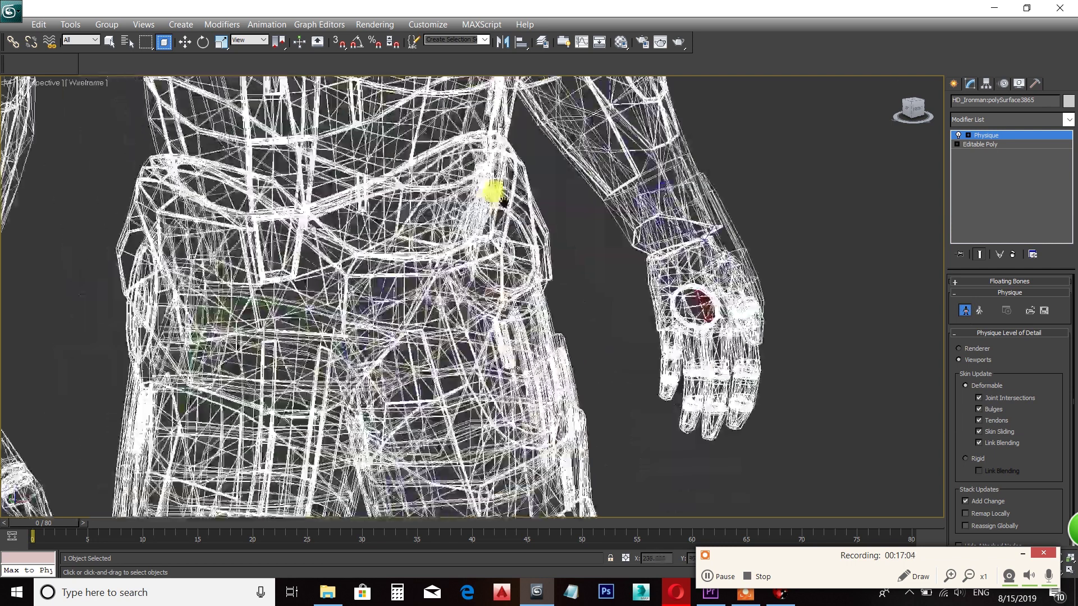
alt+middle_drag(488, 228, 448, 251)
scroll(452, 225, up, 5)
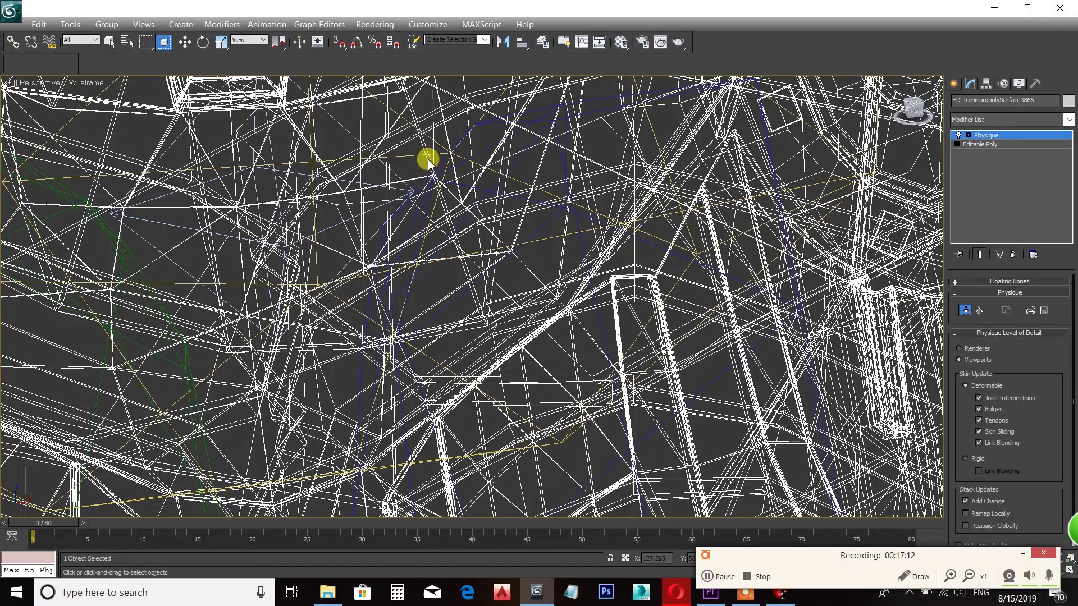
click(408, 189)
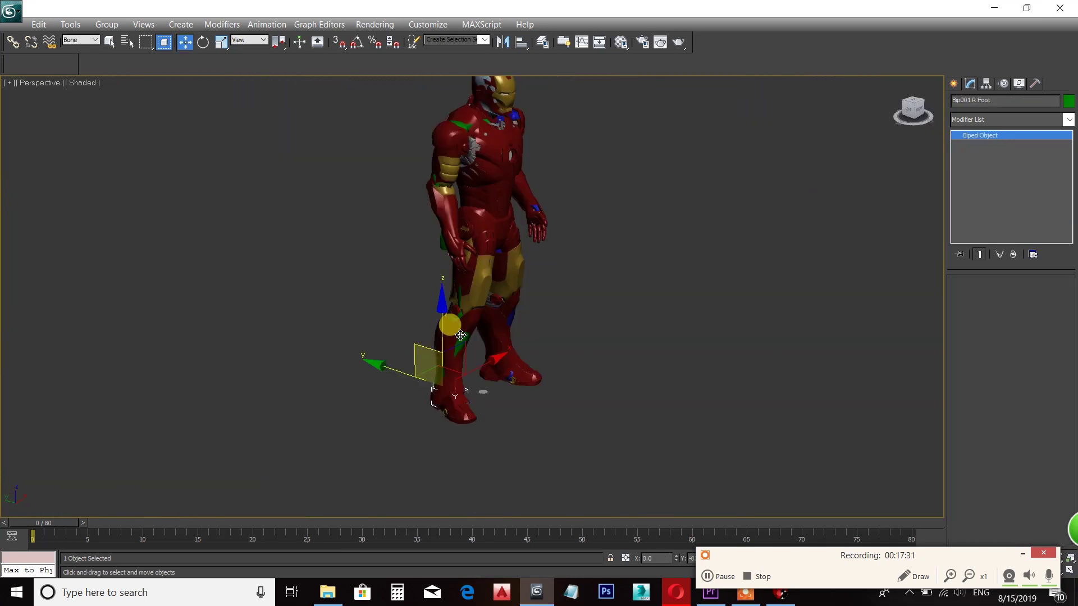
Raise the biped's right leg by moving its foot and thigh bones to test the mesh deformation
alt+middle_drag(431, 325, 464, 298)
scroll(480, 359, up, 3)
drag(602, 288, 584, 288)
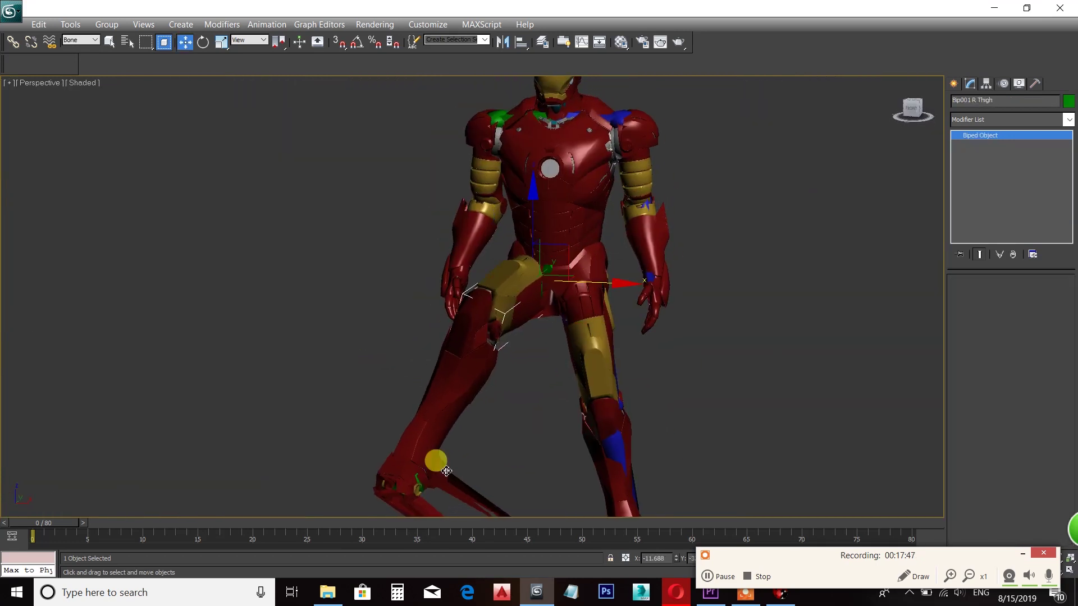
Move the lower part of the raised right leg back and forth to check how the mesh follows the bones
middle_drag(476, 382, 462, 341)
click(406, 445)
drag(492, 407, 393, 419)
alt+middle_drag(504, 398, 480, 405)
drag(480, 405, 505, 402)
alt+middle_drag(505, 402, 582, 384)
Set the selection filter to All and select the Iron Man mesh
click(445, 379)
click(83, 40)
click(79, 50)
click(411, 329)
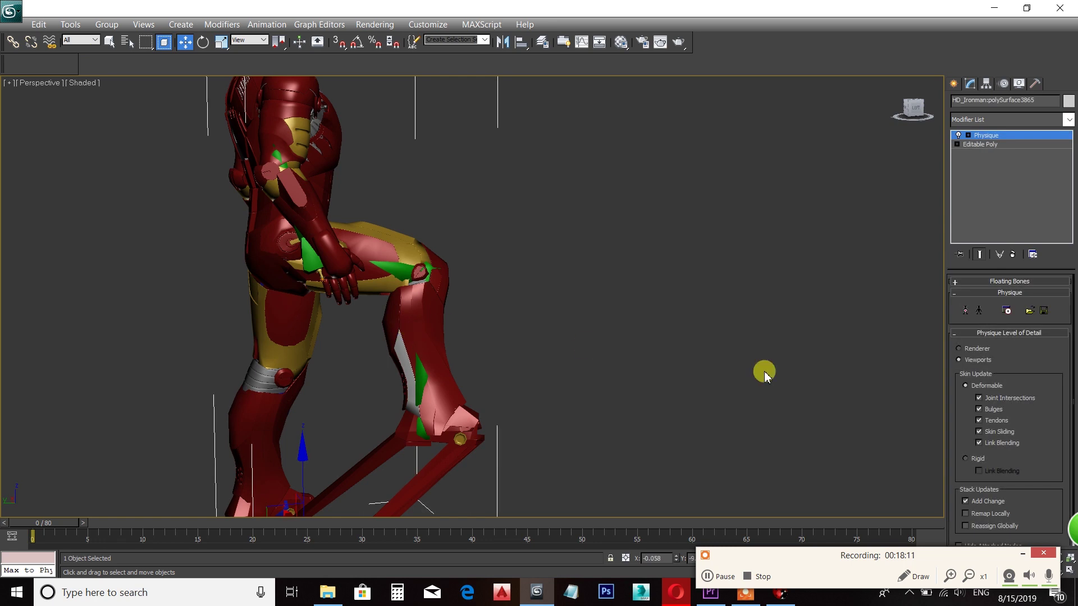
Adjust the right calf link's deformable Physique envelope to strength 1.09, radial scale 1.25, parent overlap 0.28 and child overlap 0.09
click(967, 136)
click(982, 144)
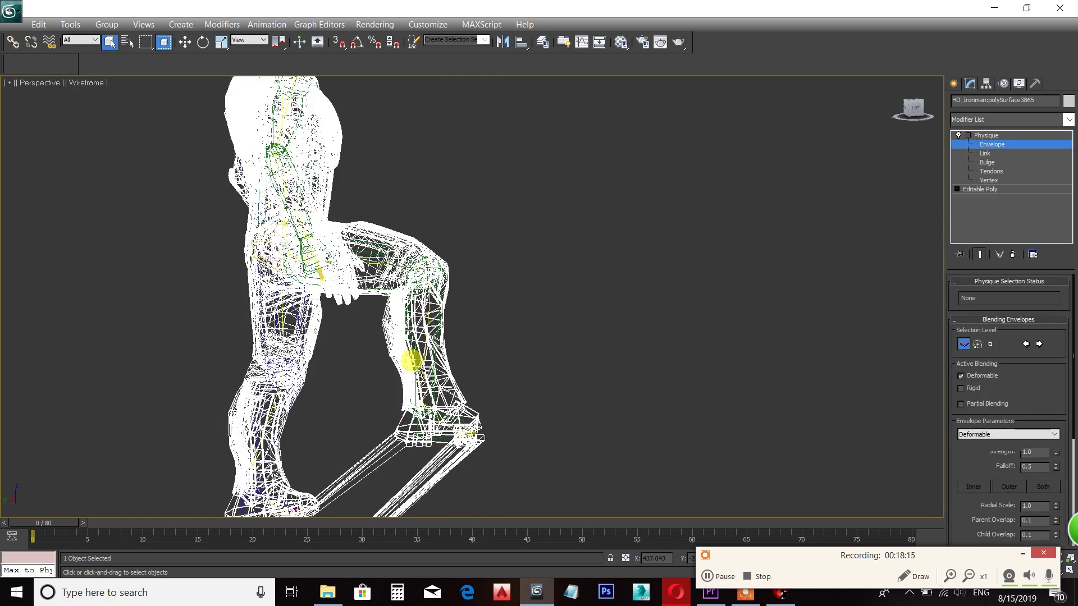
click(412, 371)
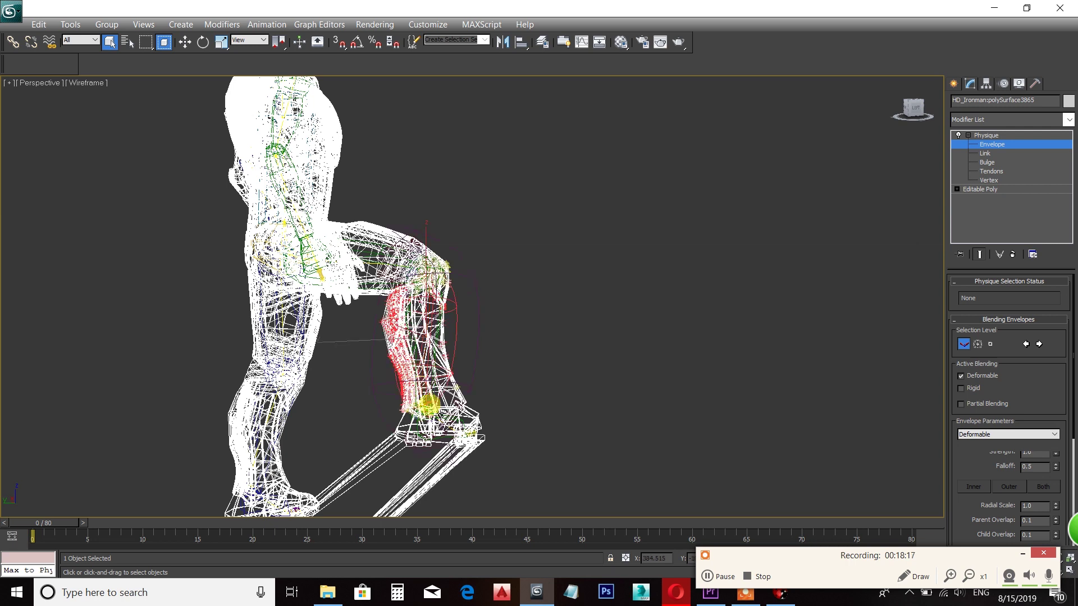
middle_drag(454, 315, 477, 209)
drag(971, 454, 974, 325)
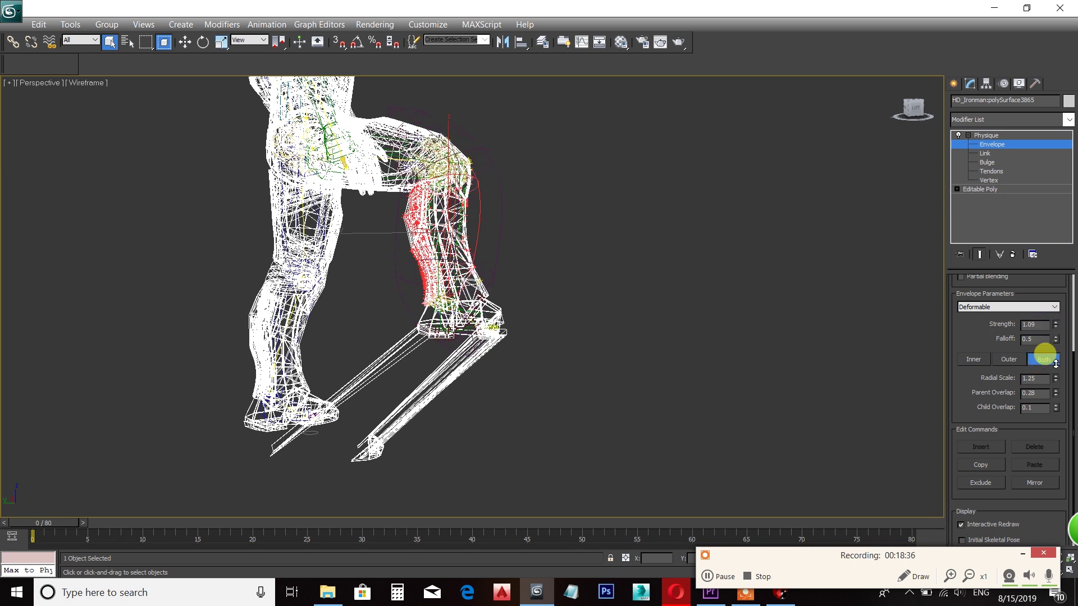
drag(1042, 353, 1055, 368)
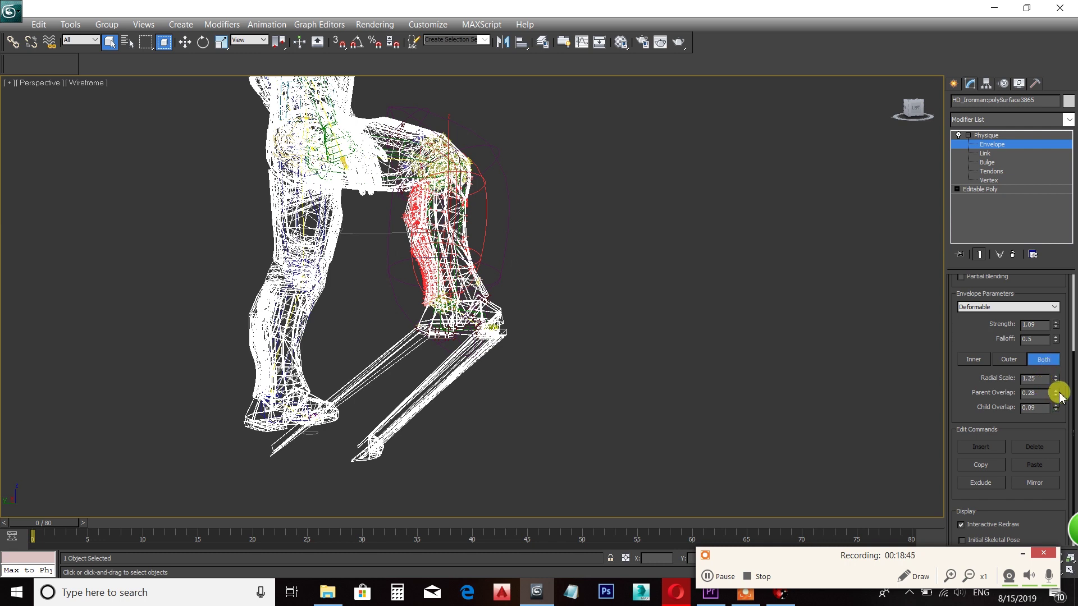
drag(1061, 393, 1062, 393)
Enlarge the right foot link's Physique envelope to radial scale 1.24 and child overlap 0.78, and finish envelope editing
click(430, 335)
click(486, 294)
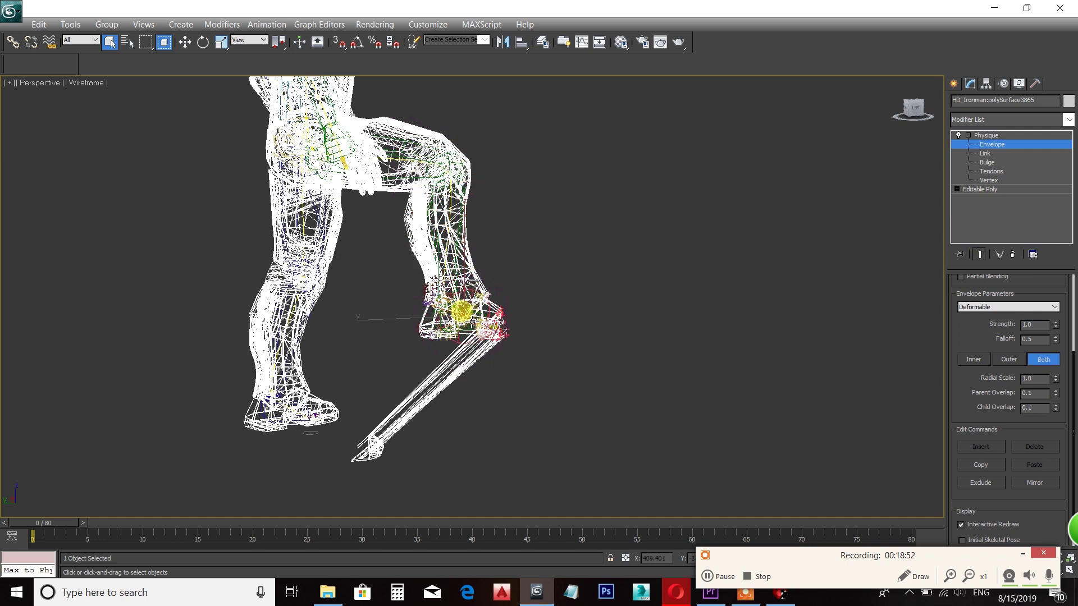
drag(1053, 384, 1061, 398)
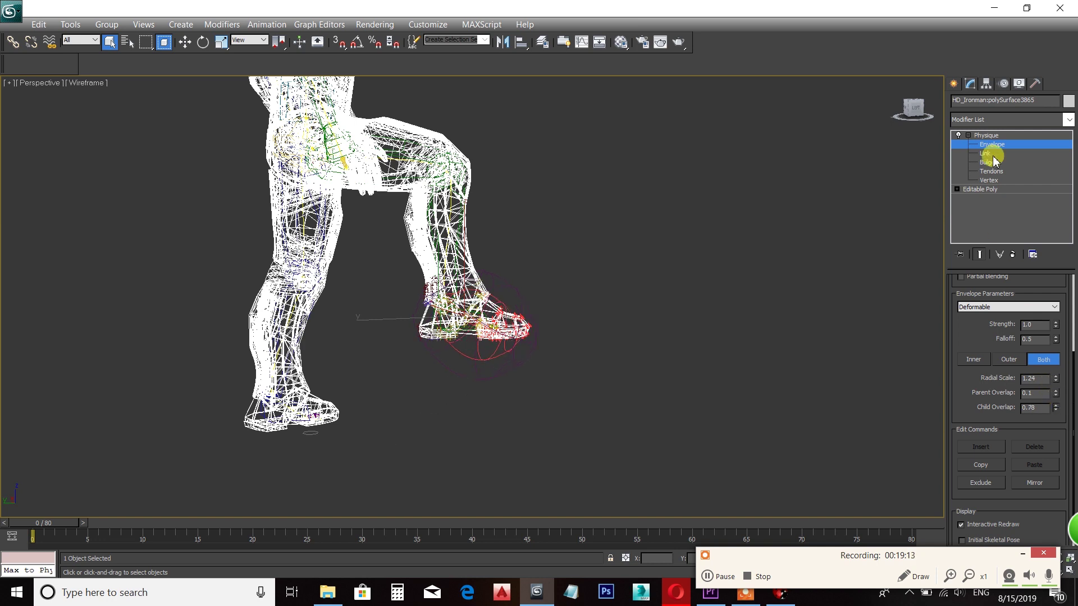
click(989, 135)
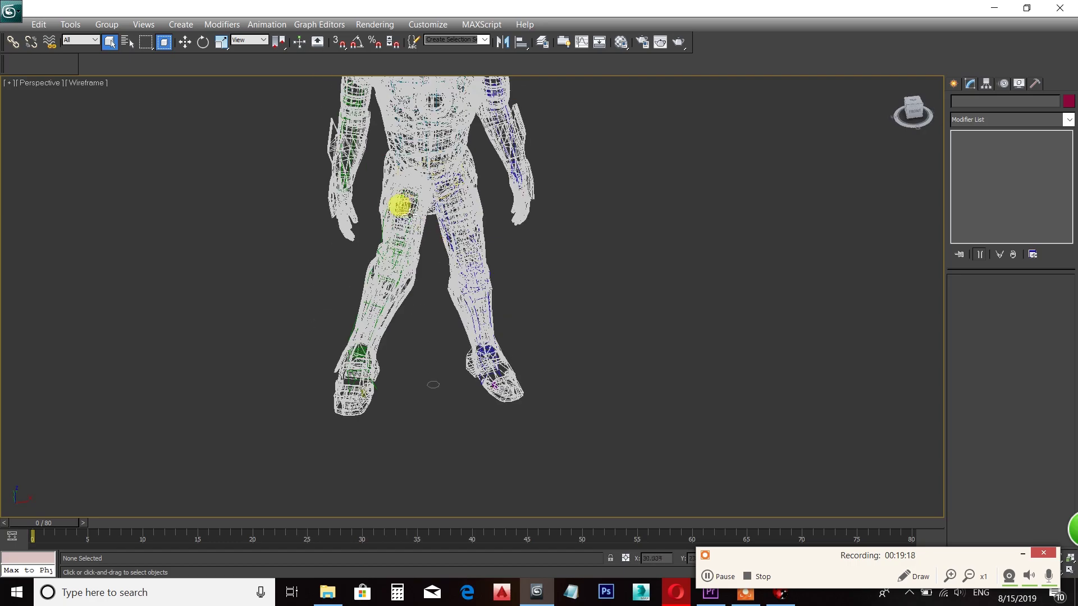
Limit selection to bones in shaded view and rotate the right thigh to raise the right leg
click(80, 40)
click(77, 133)
key(F3)
click(407, 223)
key(e)
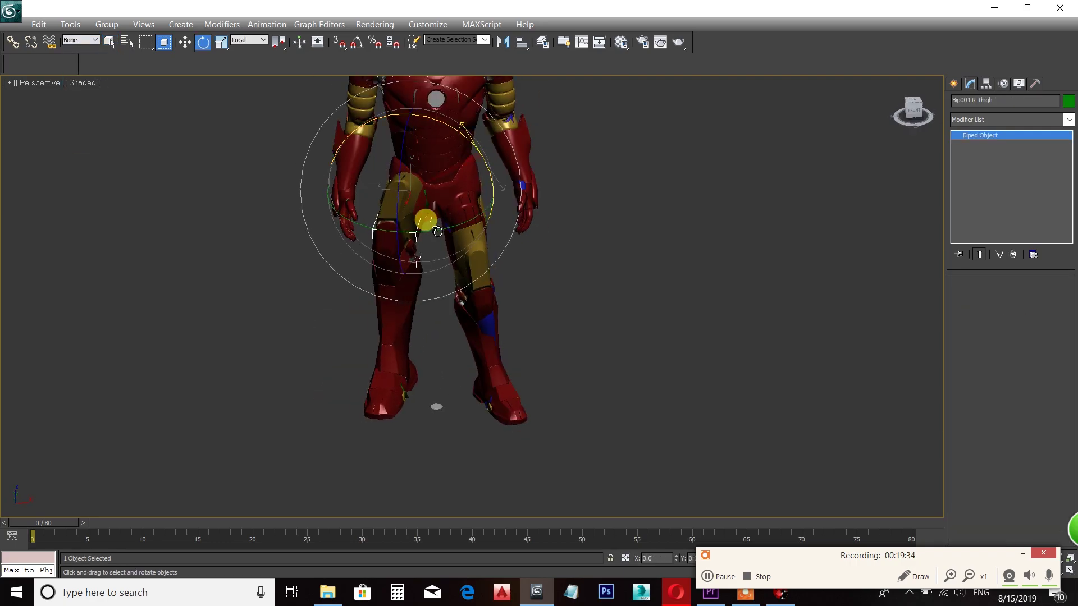
drag(419, 232, 375, 235)
alt+middle_drag(553, 306, 497, 314)
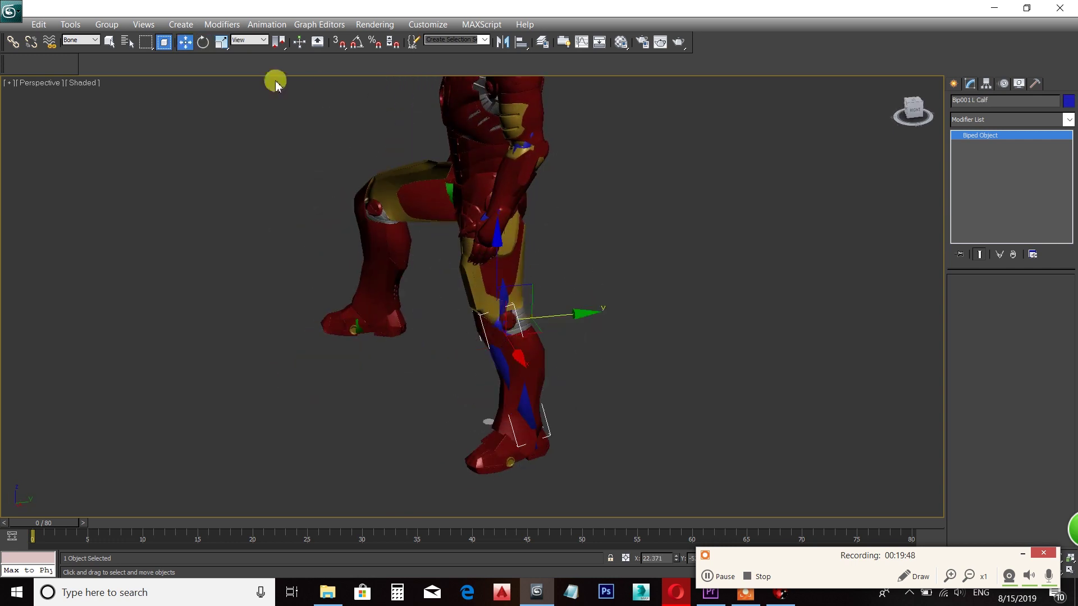
Raise the left leg by moving its calf bone and rotating its thigh bone
click(474, 348)
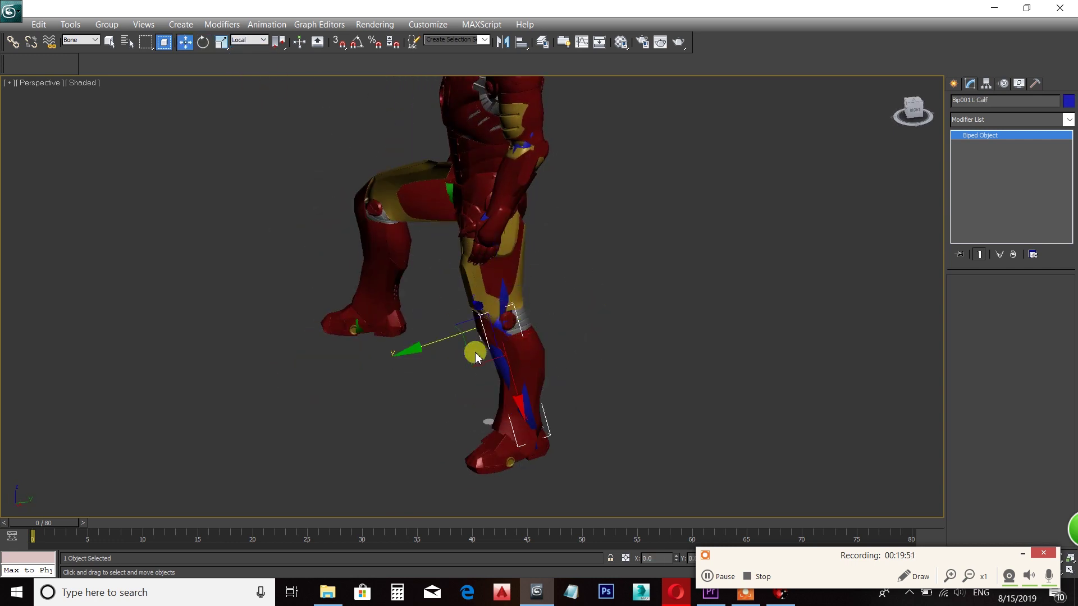
drag(349, 276, 481, 366)
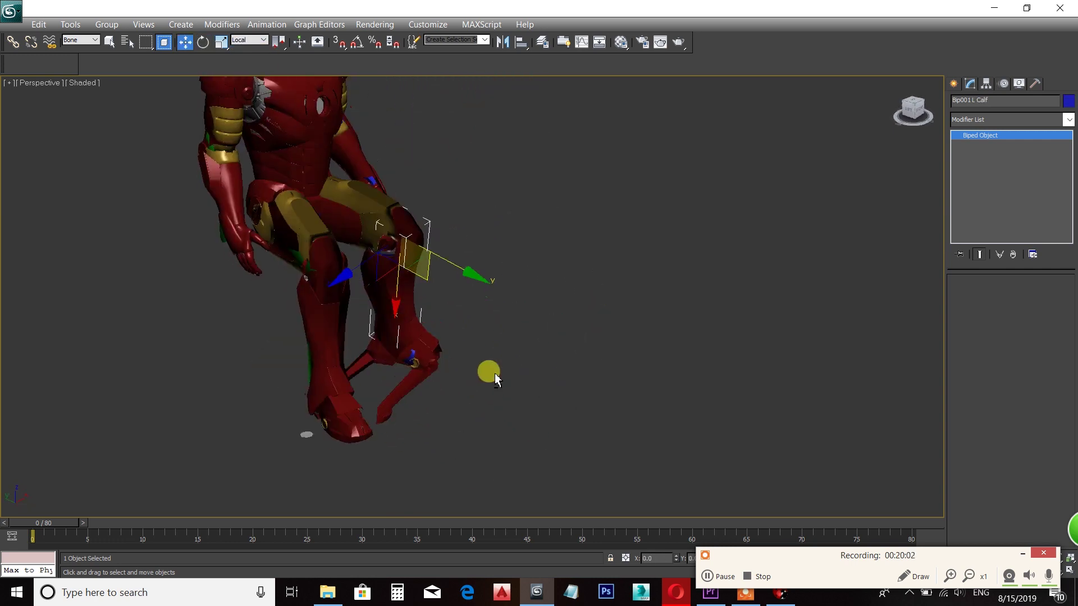
alt+middle_drag(489, 373, 366, 327)
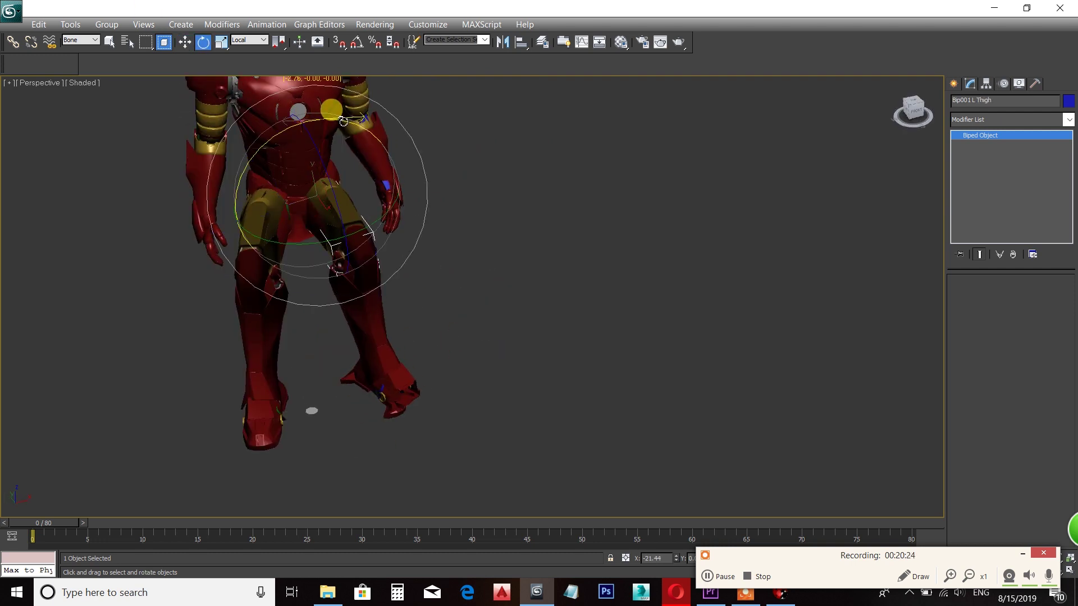
drag(323, 235, 281, 229)
alt+middle_drag(281, 229, 433, 287)
click(308, 391)
Set the selection filter to All and adjust the left foot link's Physique envelope on the Iron Man mesh
click(81, 40)
click(78, 49)
click(318, 318)
click(988, 144)
click(314, 385)
drag(1073, 401, 1056, 416)
click(401, 190)
Set the selection filter to Bone and pose the biped's limbs into a seated position
click(954, 84)
click(572, 359)
alt+middle_drag(494, 359, 573, 372)
scroll(556, 368, down, 4)
scroll(574, 359, up, 3)
click(569, 281)
click(81, 39)
click(85, 127)
click(572, 265)
alt+middle_drag(569, 264, 538, 230)
key(w)
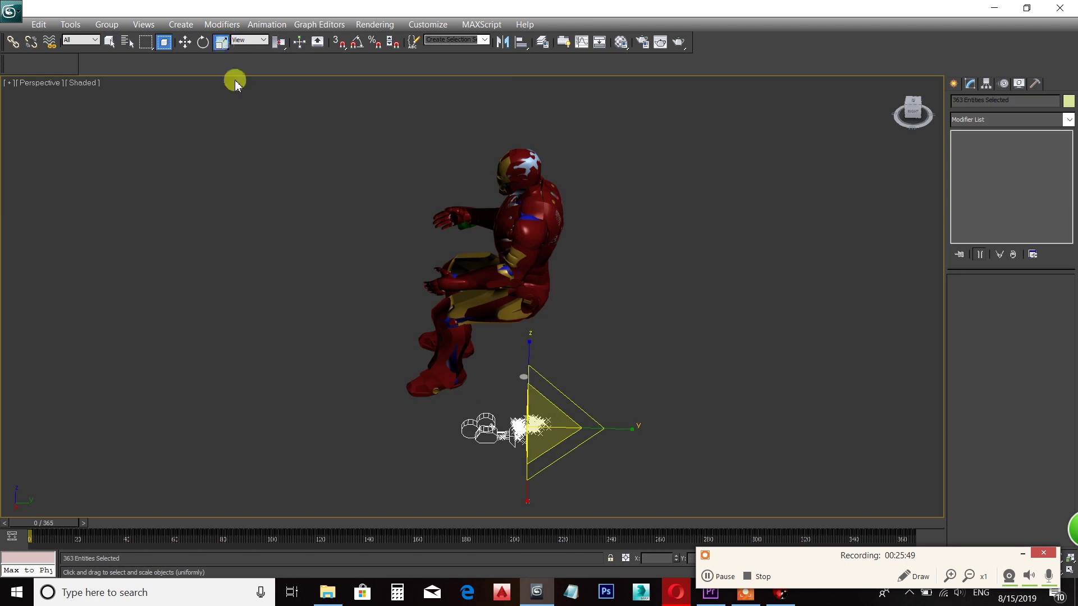
Scale up the tracked points and camera together to suit the size of the seated Iron Man
drag(543, 420, 617, 249)
scroll(625, 251, down, 5)
alt+middle_drag(565, 343, 668, 275)
key(ctrl+e)
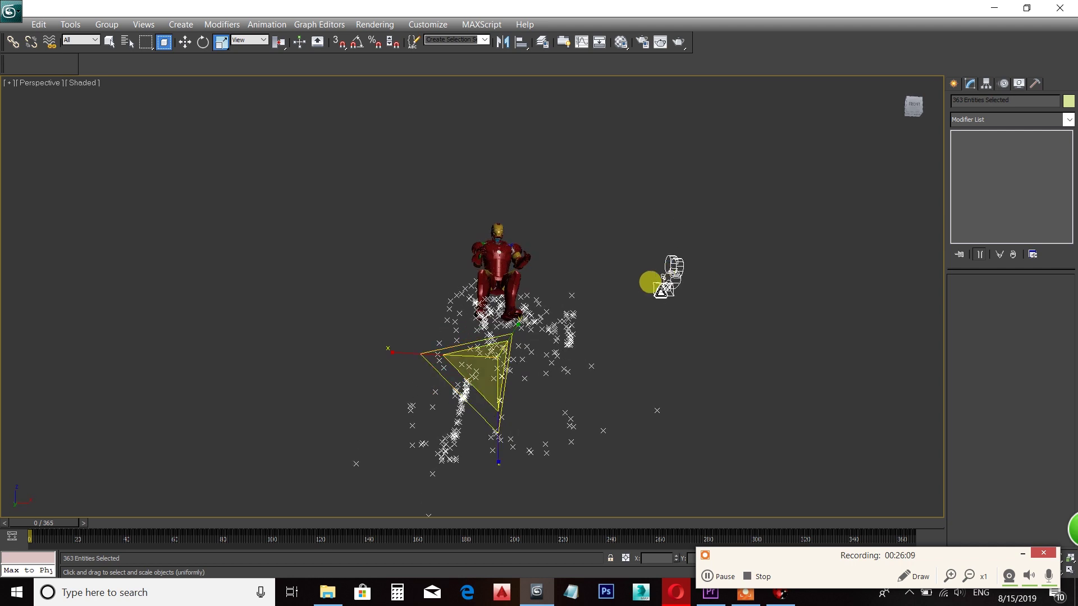
Rotate the tracked points and camera around the Iron Man in the Top view
key(t)
scroll(662, 337, down, 5)
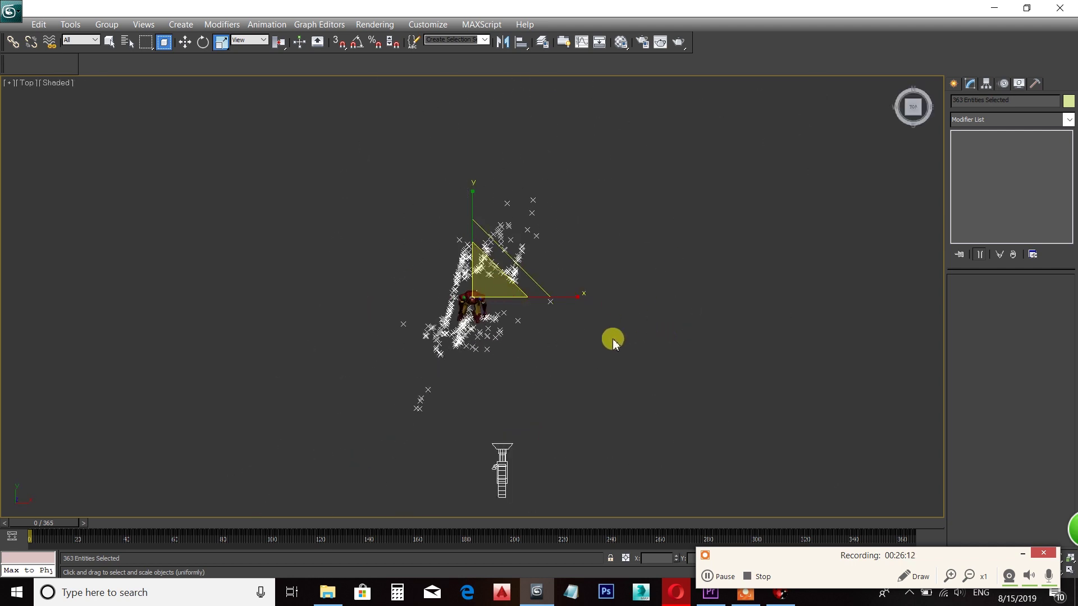
click(204, 42)
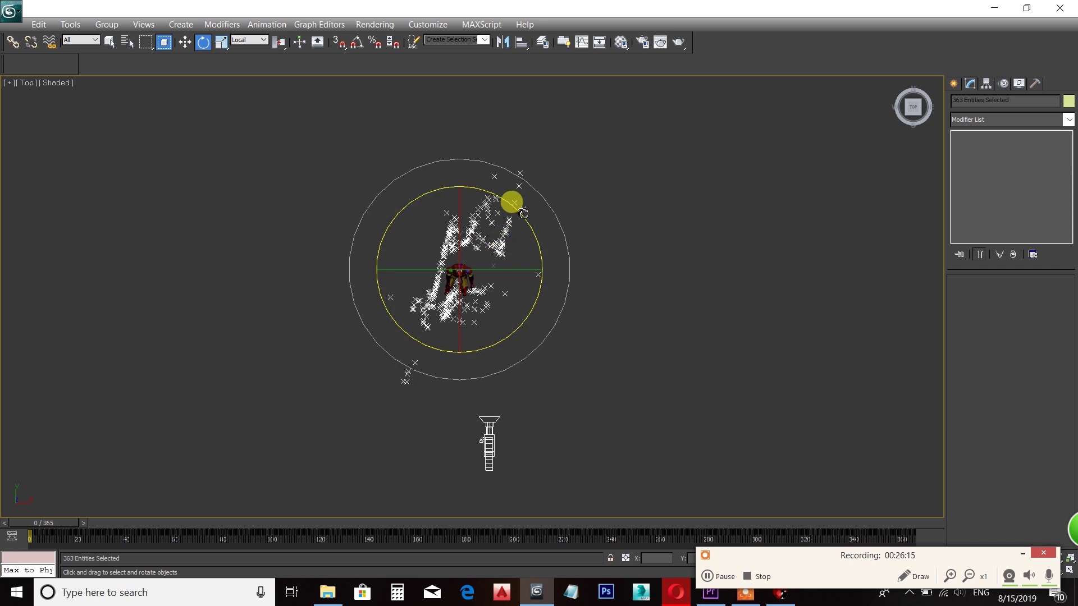
drag(518, 209, 568, 268)
scroll(530, 287, up, 4)
middle_drag(530, 287, 554, 248)
Move the tracked points and camera sideways in the Top view and rotate them in the Front view
click(185, 42)
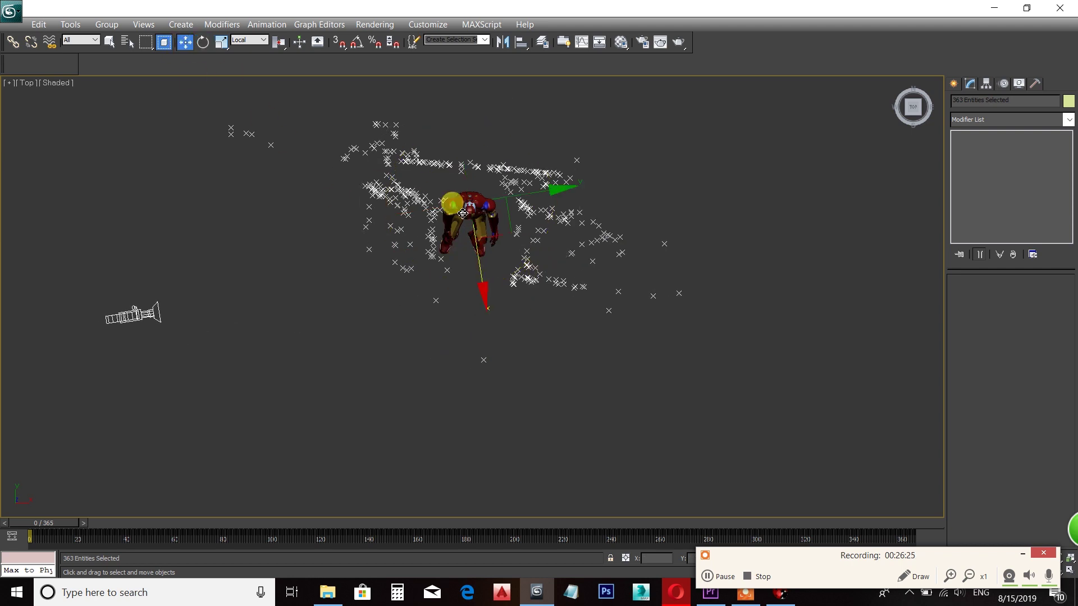
drag(512, 222, 568, 203)
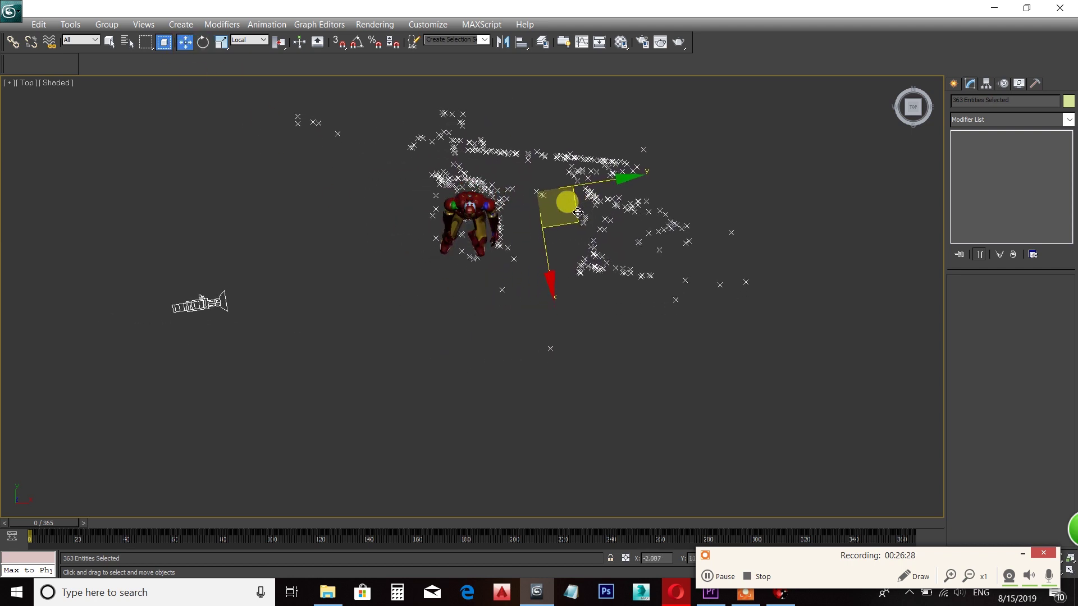
key(f)
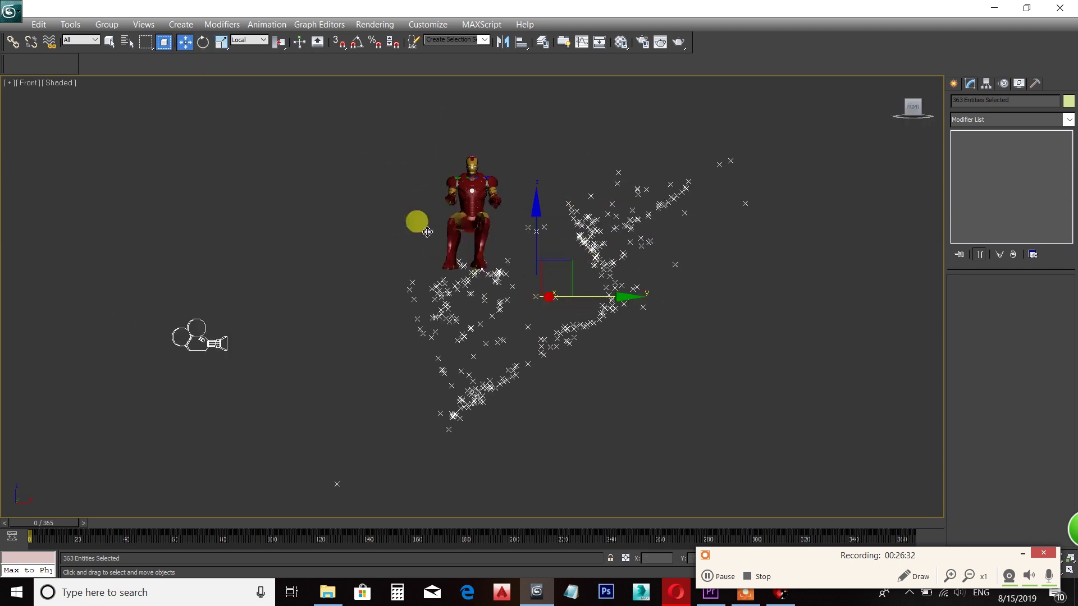
click(203, 43)
drag(552, 212, 612, 247)
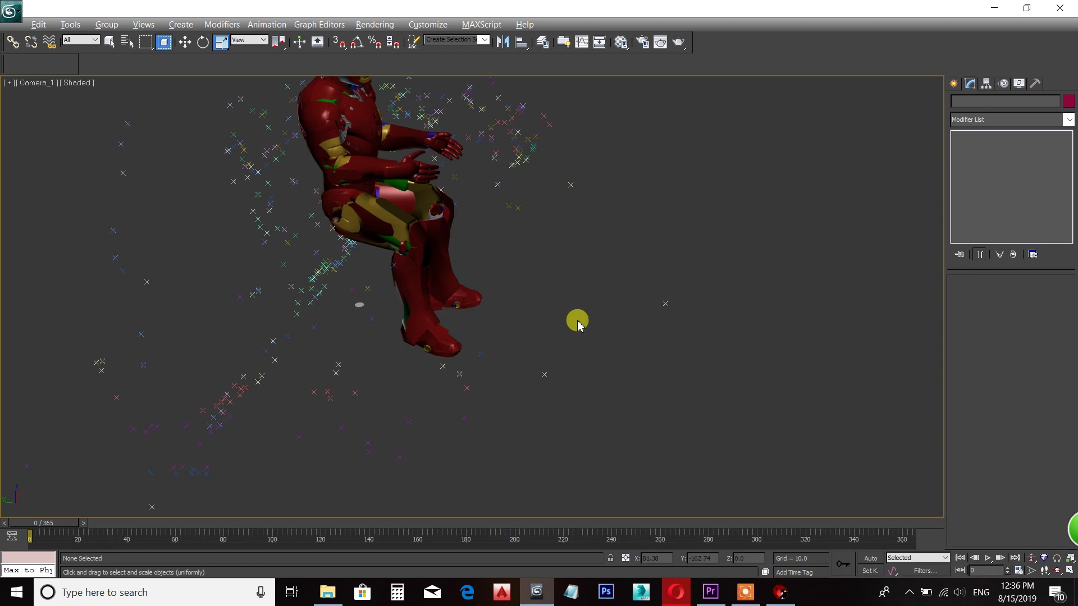
Load 00000.jpg from the image sequence folder as the background of the Camera_1 view
key(alt+b)
click(452, 179)
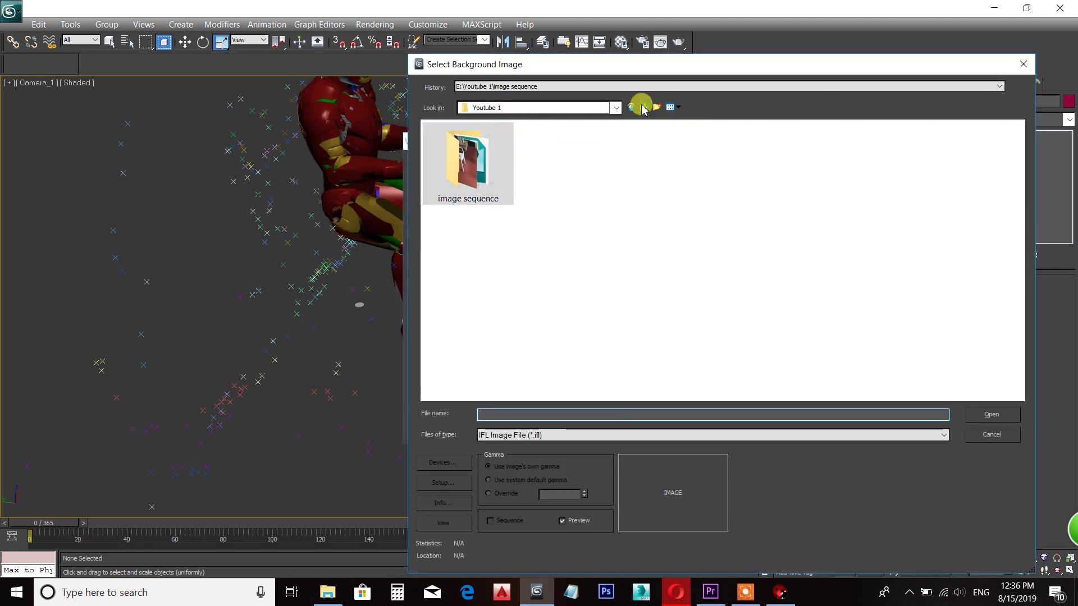
click(513, 437)
click(514, 423)
click(560, 166)
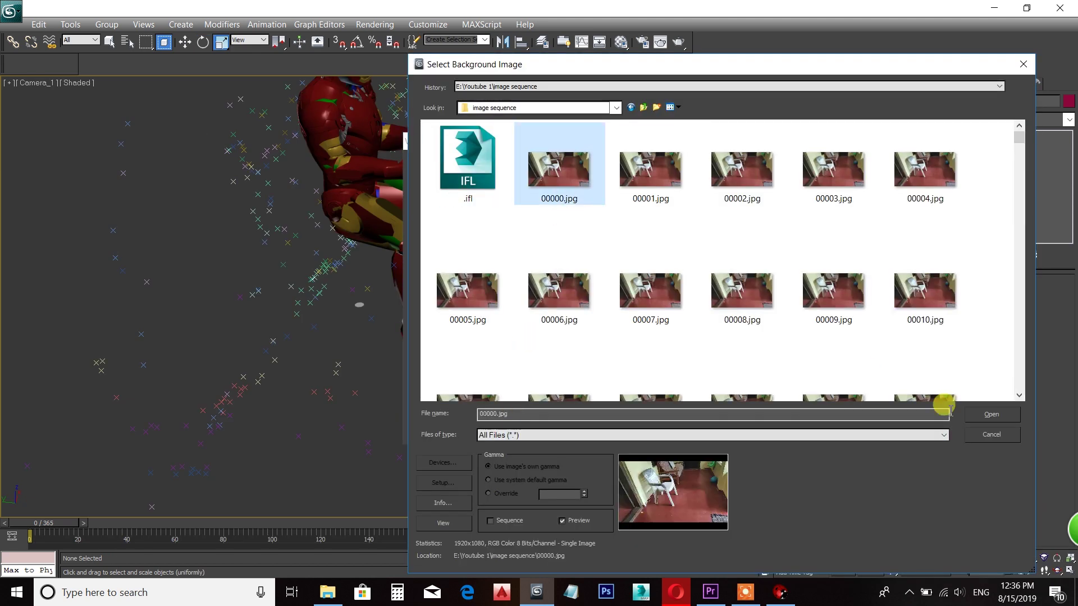
click(991, 414)
click(578, 432)
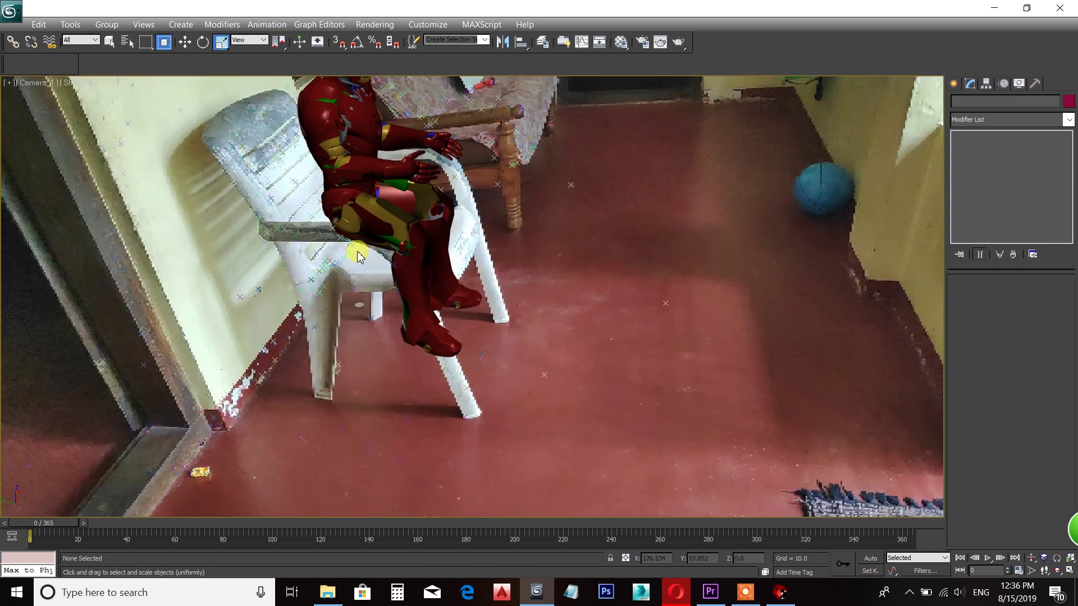
Show the four-viewport layout and change the Left view to a zoomed-out Perspective view
key(alt+w)
click(310, 359)
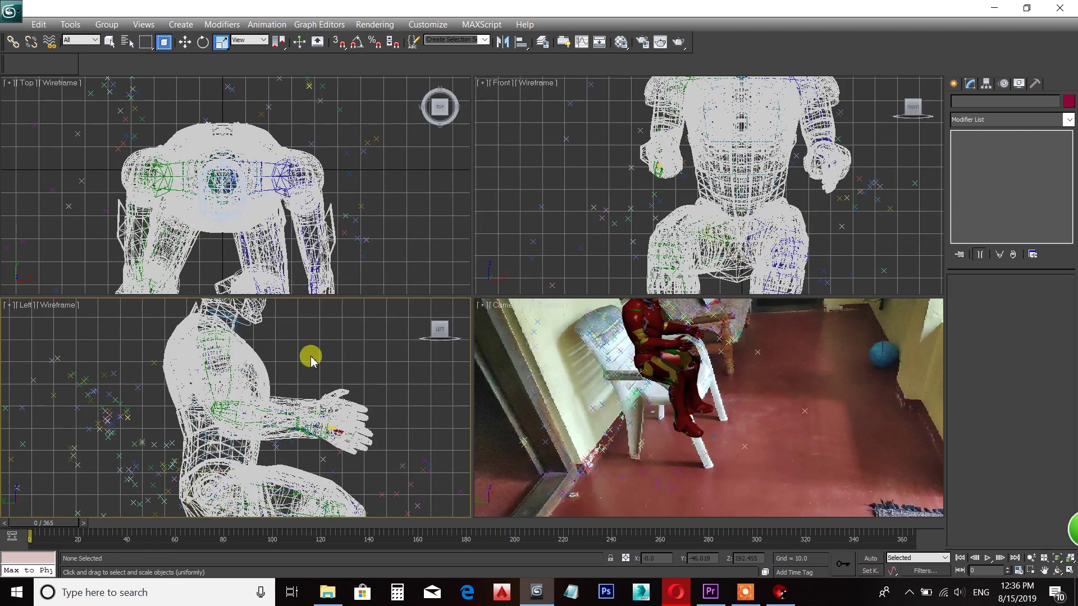
key(p)
scroll(303, 385, down, 5)
scroll(255, 415, down, 2)
key(alt)
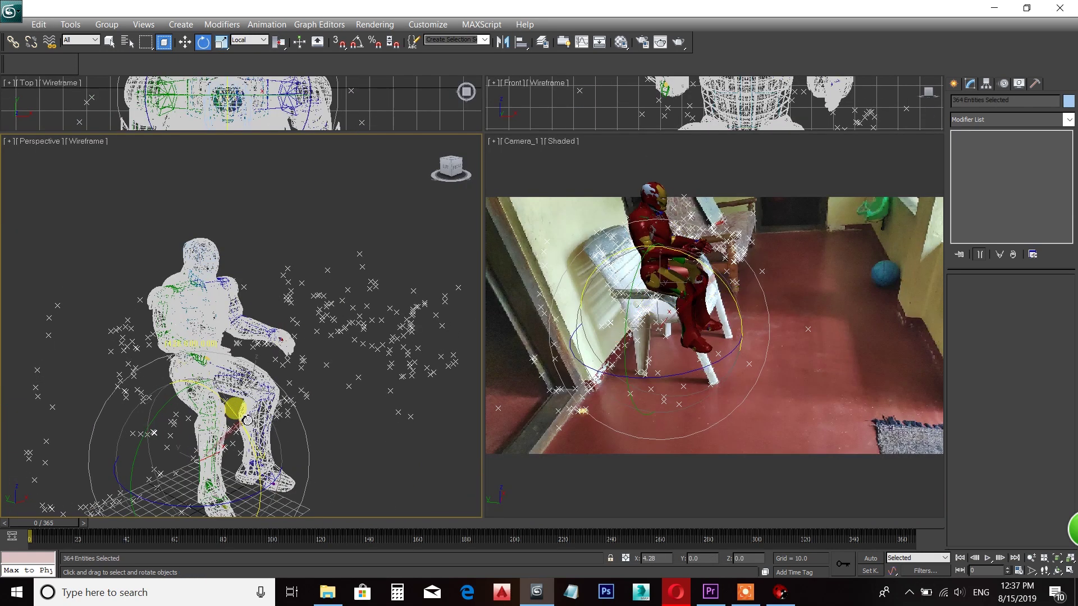
Rotate the camera solve slightly and raise it about 16 units to align Iron Man with the white chair
drag(182, 403, 186, 401)
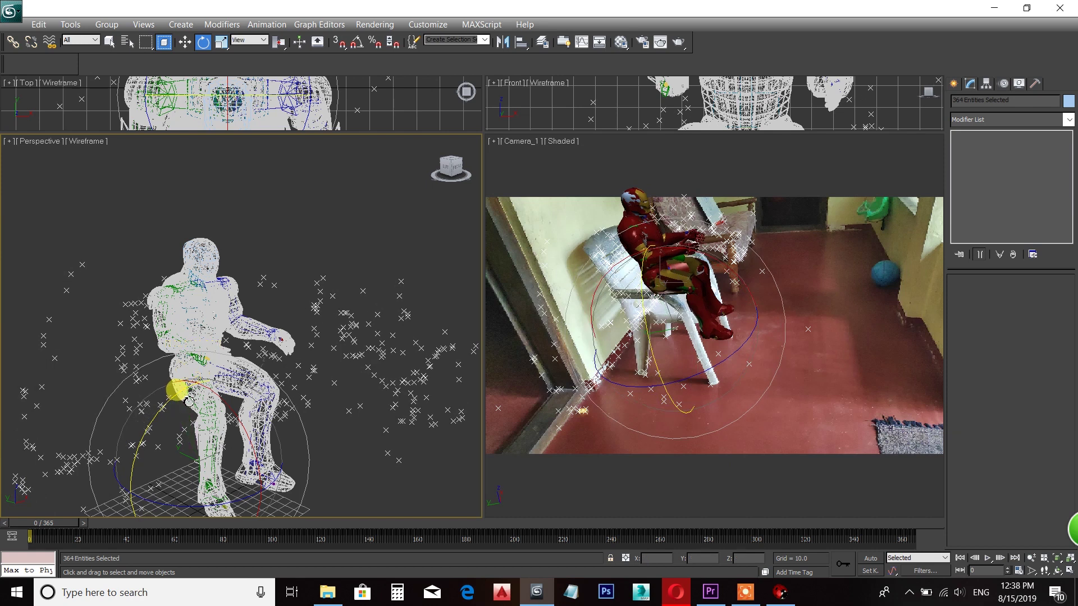
key(w)
drag(245, 332, 245, 311)
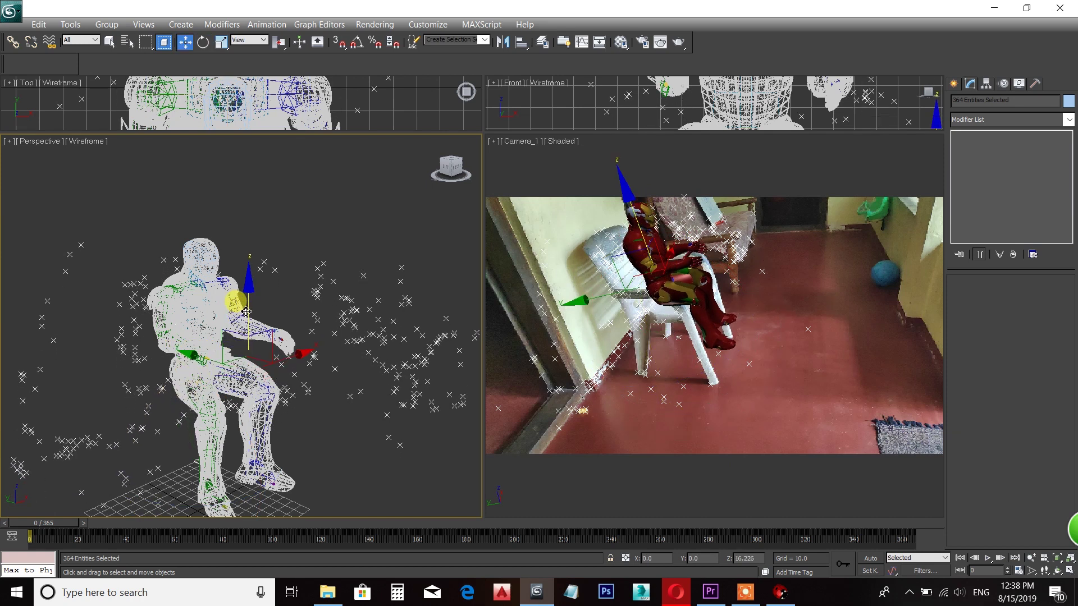
drag(232, 502, 234, 501)
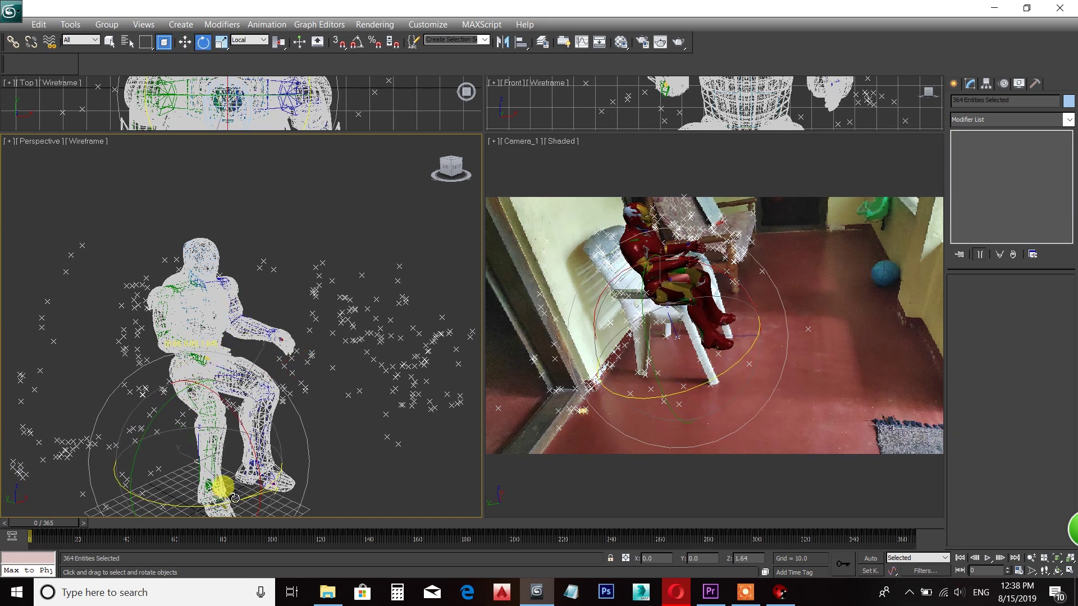
drag(223, 398, 222, 397)
drag(163, 485, 140, 452)
Move the camera solve further in the Perspective view and scale it to refine Iron Man's fit on the chair
key(w)
drag(203, 360, 246, 291)
drag(204, 348, 247, 315)
click(222, 42)
drag(236, 354, 249, 369)
key(e)
click(212, 499)
click(222, 507)
key(ctrl+z)
key(ctrl+z)
key(ctrl+z)
Select the biped objects by name along with the Iron Man mesh and invert the selection to the camera solve
click(214, 305)
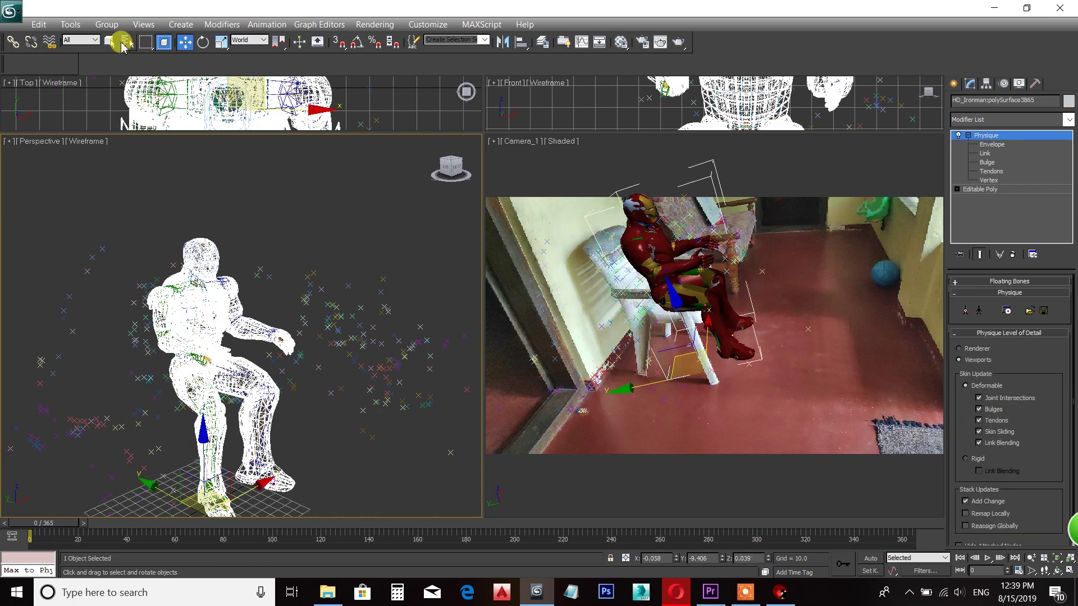
click(127, 42)
drag(243, 239, 268, 602)
click(400, 449)
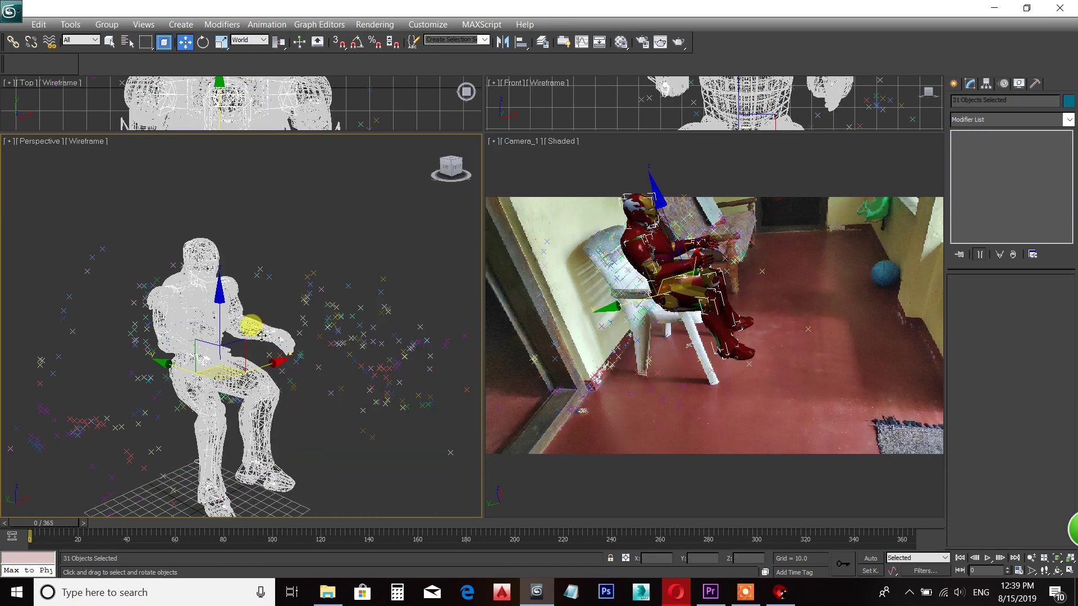
key(ctrl+a)
Rotate and move the camera solve so Iron Man leans back into the chair, and clear the selection
click(202, 42)
drag(236, 476, 212, 491)
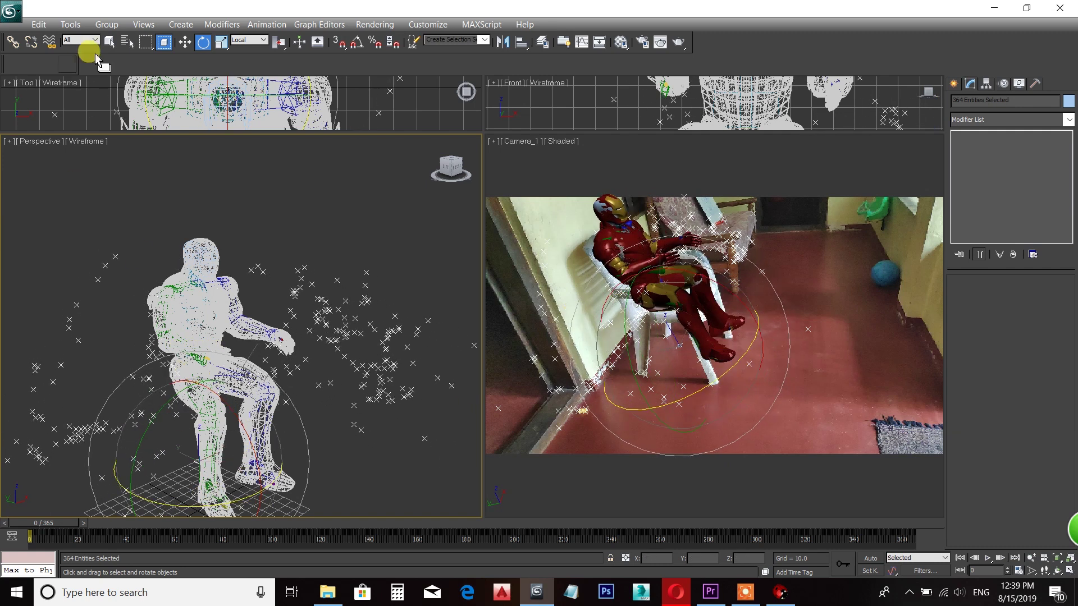
key(w)
drag(242, 314, 231, 290)
click(593, 453)
Scrub the animation back to frame 0 and maximize the camera view to check Iron Man's placement
drag(45, 522, 3, 550)
key(alt+w)
key(w)
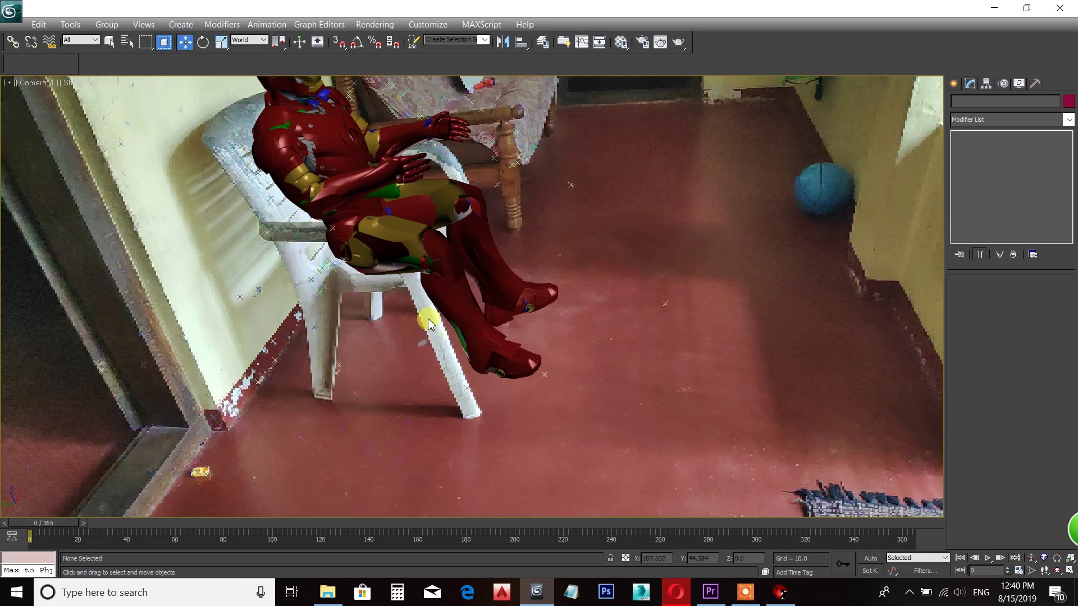
In wireframe, select the Iron Man mesh and all Bip001 objects by name, and invert the selection
click(385, 215)
key(F3)
click(128, 43)
drag(243, 240, 248, 588)
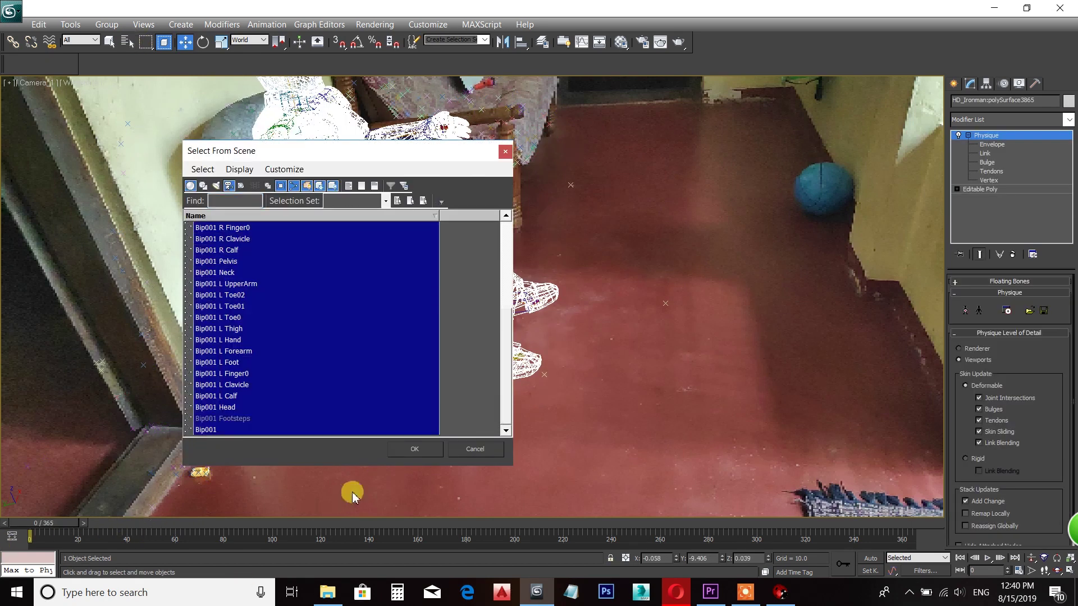
key(Return)
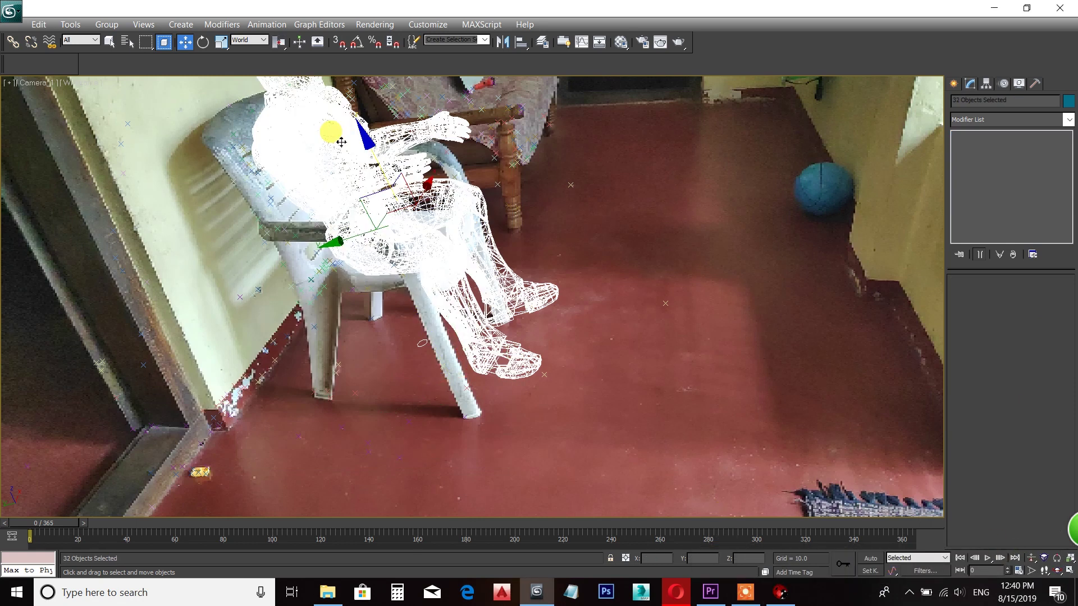
key(ctrl+a)
Shift the camera solve about -6.4 units along X, clear the selection, and show the shaded Top view
drag(382, 181, 378, 185)
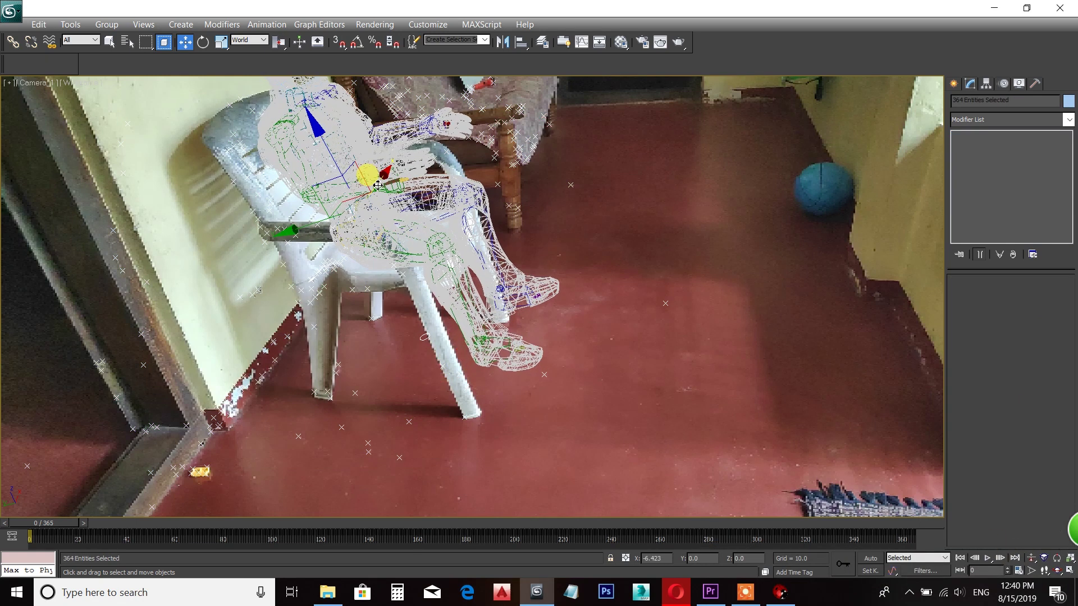
click(524, 428)
key(F3)
key(t)
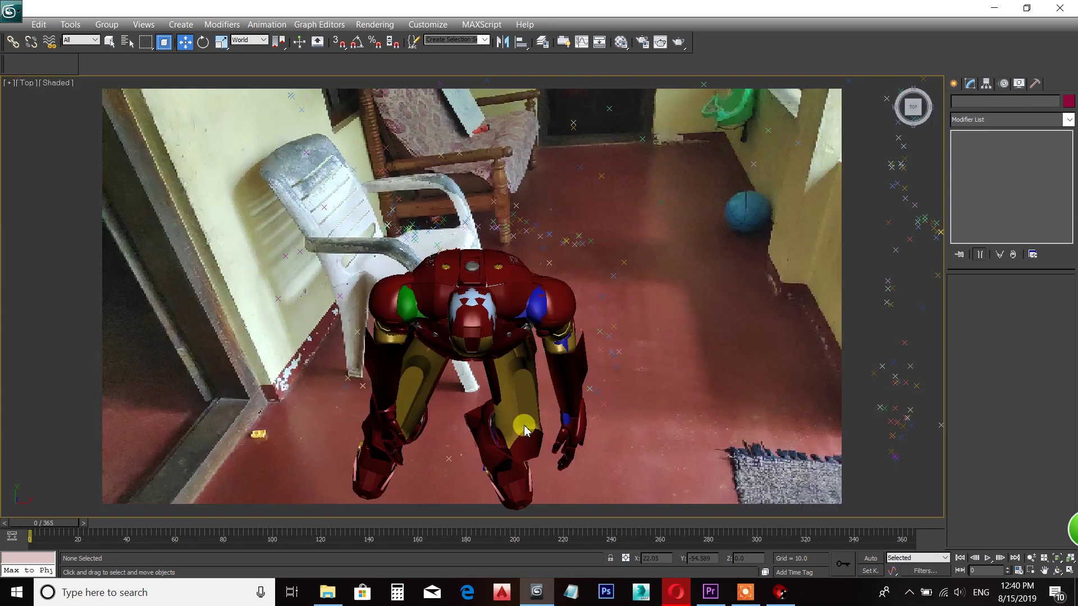
Draw a VRay plane light about 75 by 53 units in front of Iron Man in the Top view, and raise it to about Z 255
scroll(524, 428, down, 2)
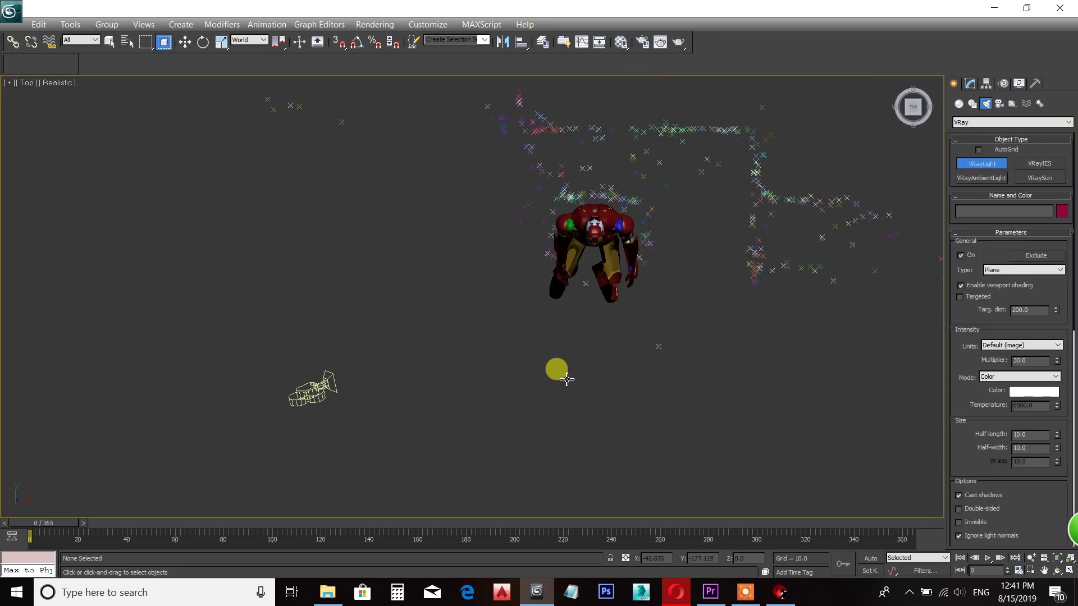
drag(658, 413, 700, 438)
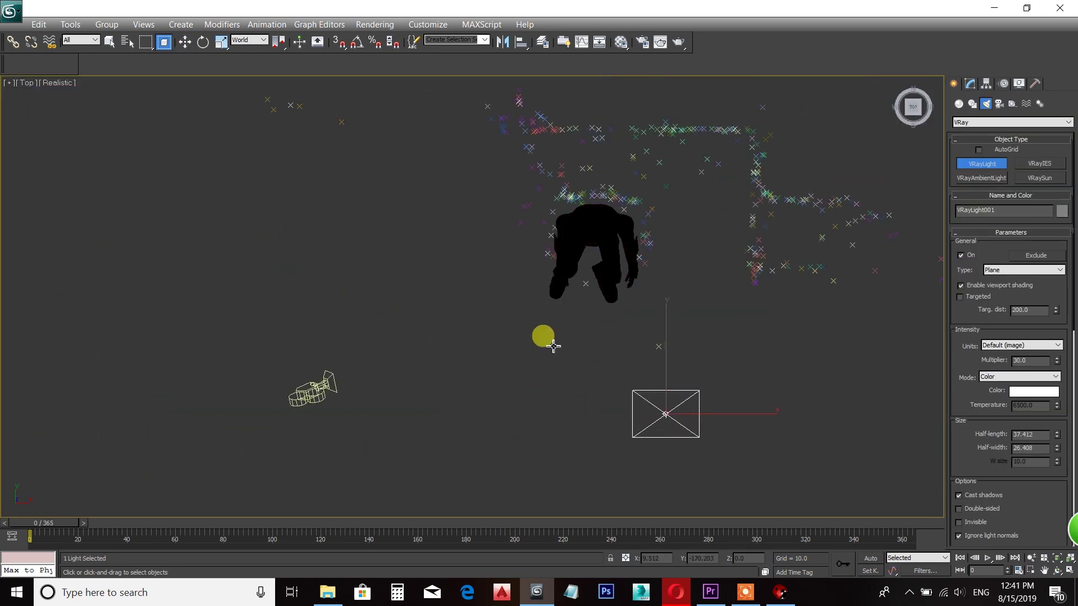
click(184, 42)
key(f)
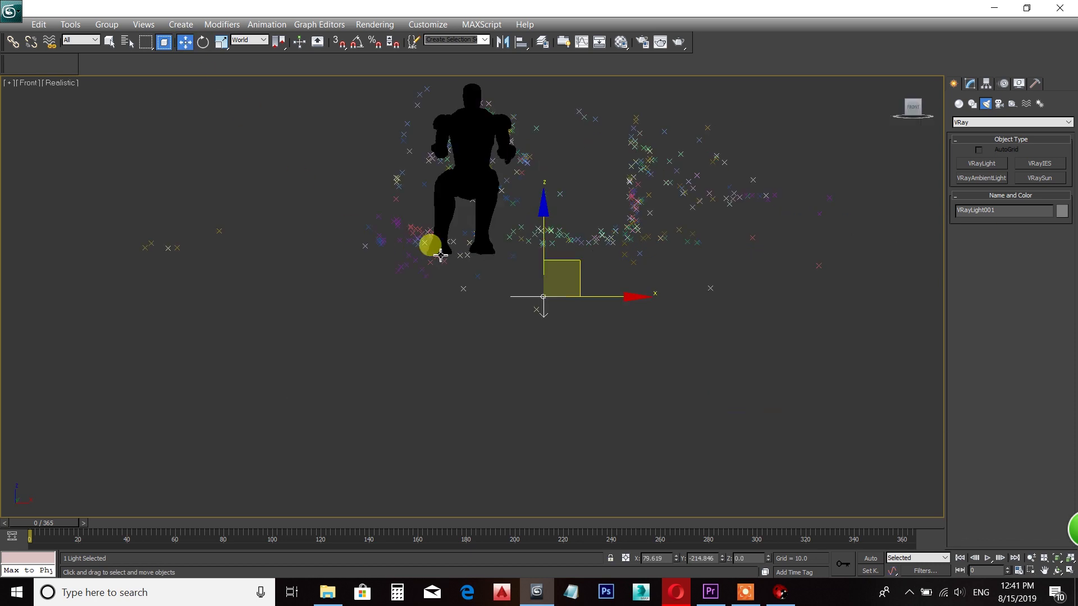
drag(565, 228, 546, 31)
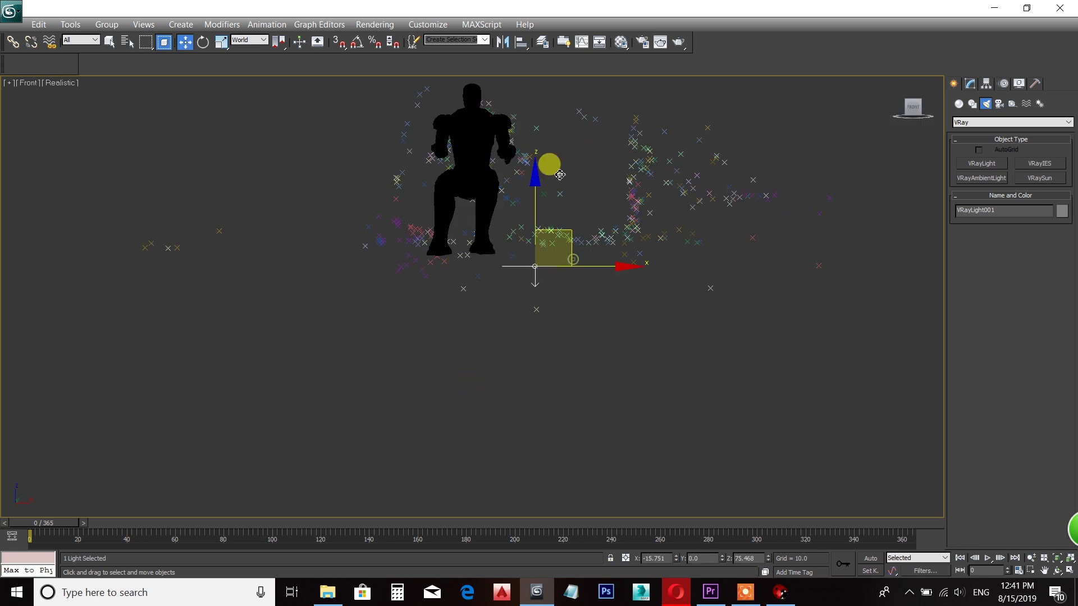
Aim the VRay light at Iron Man by rotating it about 52 degrees around its local X and 15.5 degrees around local Y
key(p)
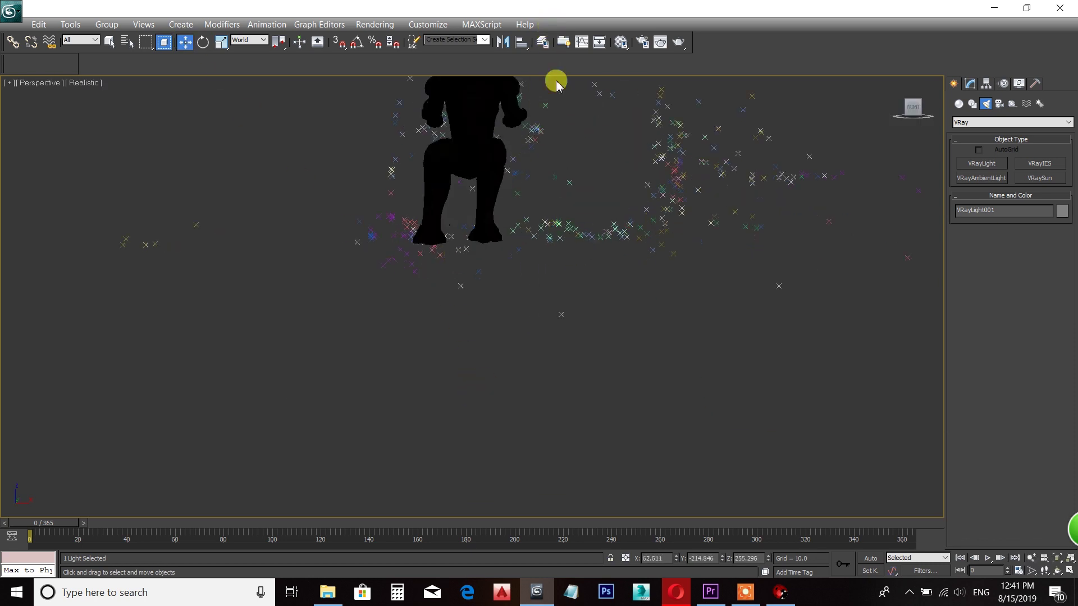
key(z)
scroll(476, 339, down, 3)
alt+middle_drag(477, 339, 553, 310)
click(204, 42)
drag(549, 197, 608, 216)
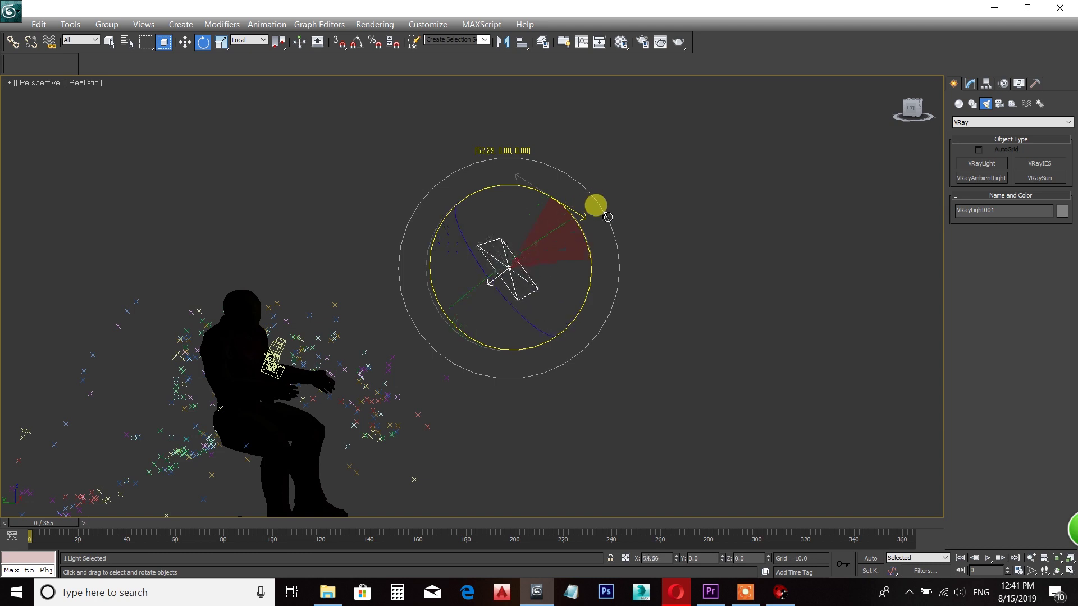
alt+middle_drag(548, 269, 442, 319)
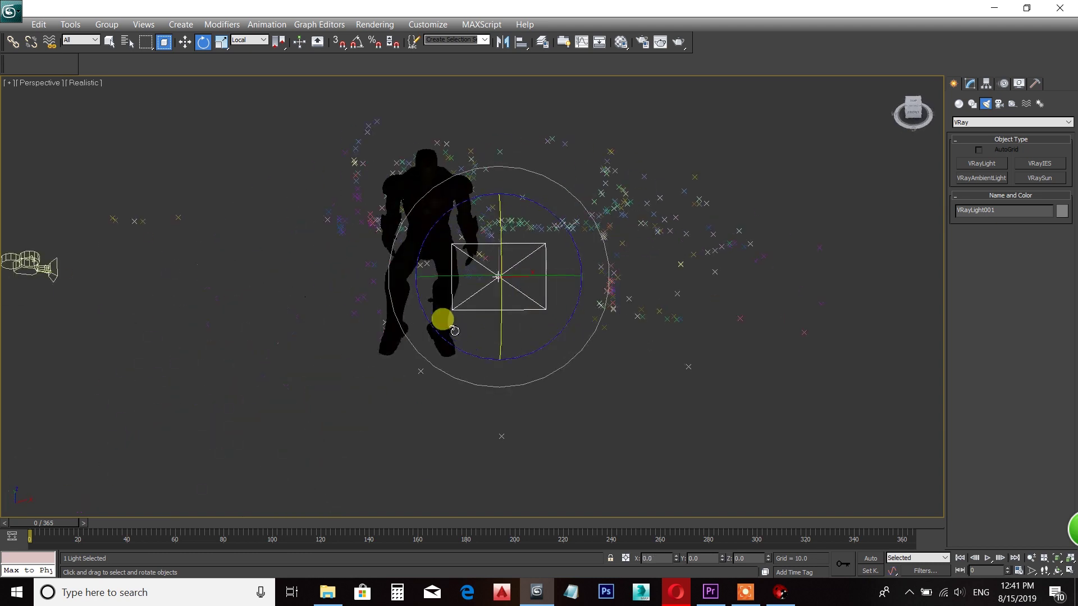
drag(585, 285, 594, 278)
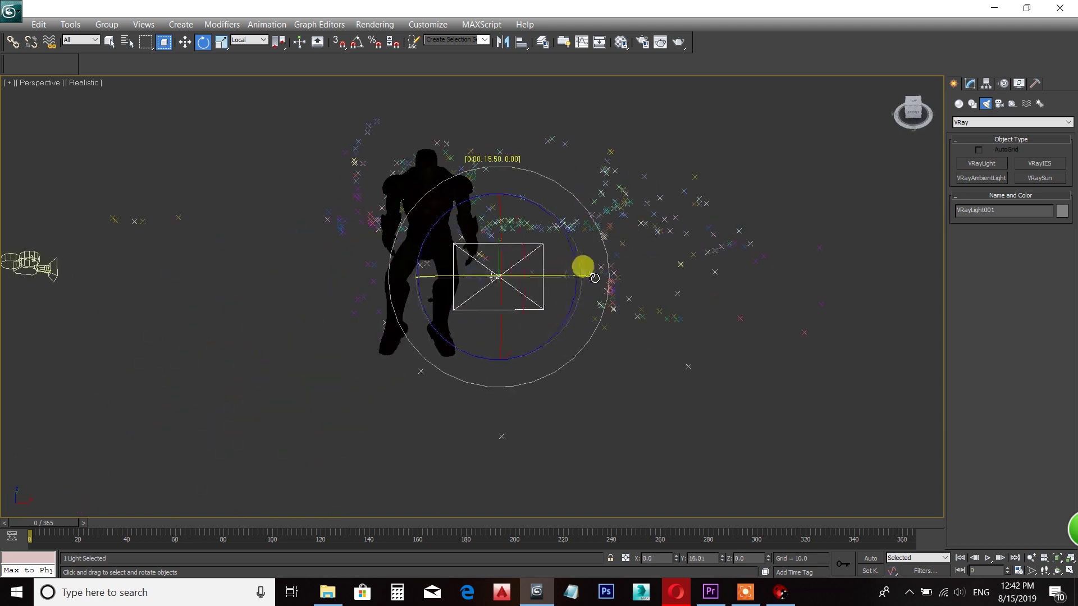
Move the VRay light closer to Iron Man in the Top view, to about X 39 and Y -115, and return to the camera view
key(c)
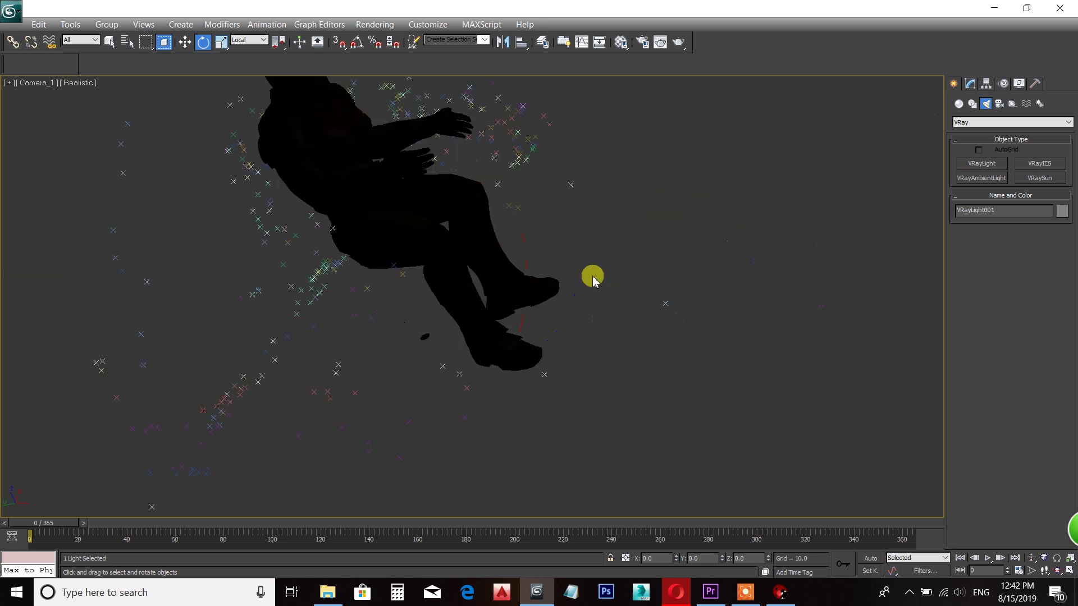
click(969, 85)
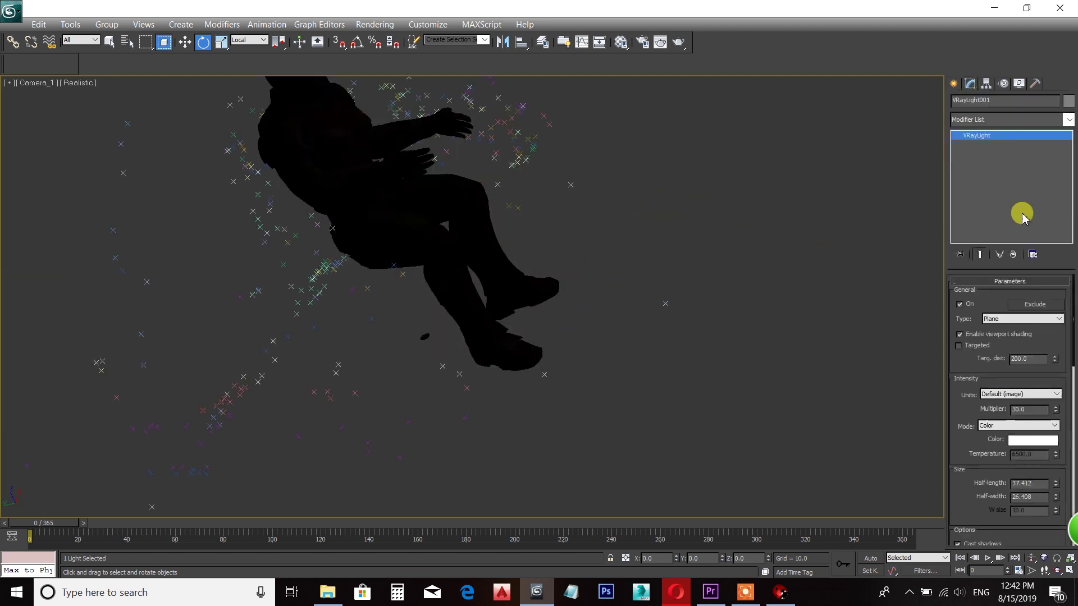
key(t)
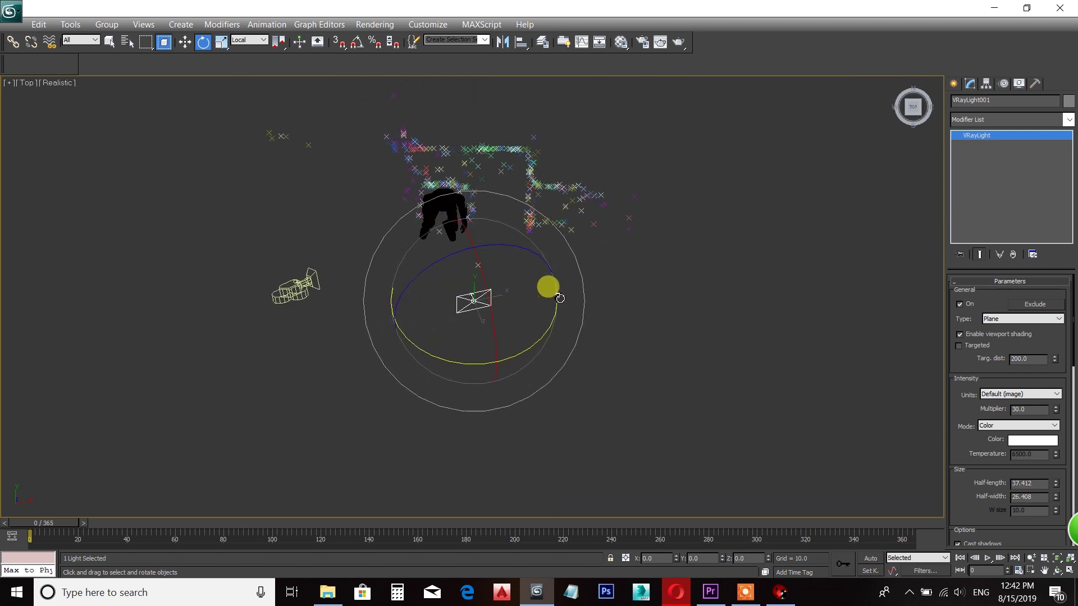
key(w)
drag(506, 266, 494, 222)
key(c)
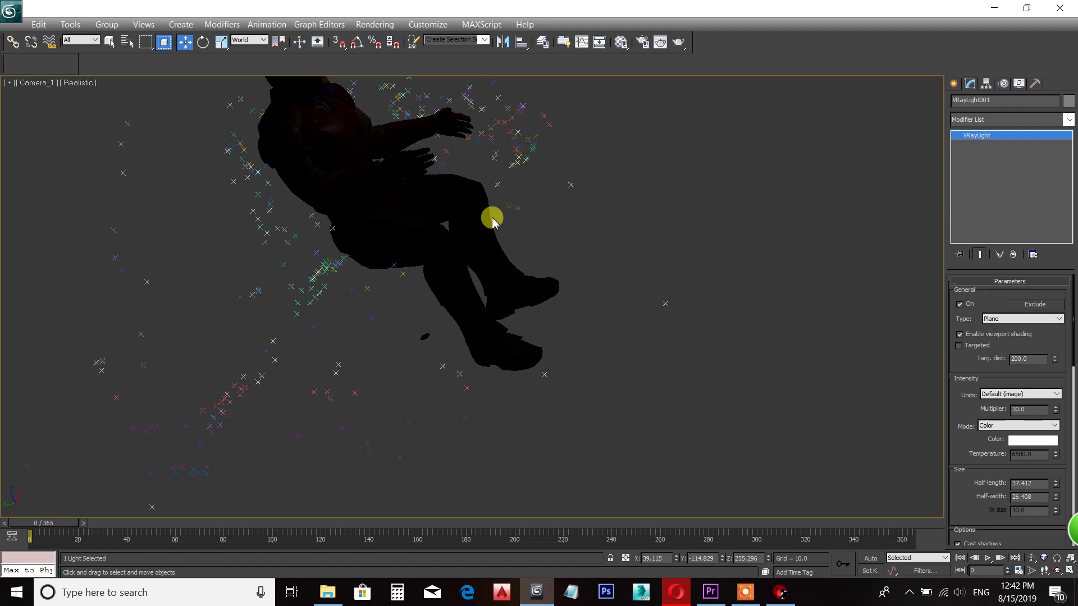
Switch the camera view to wireframe and test-render frame 0 to check Iron Man's lighting
key(F3)
key(shift+q)
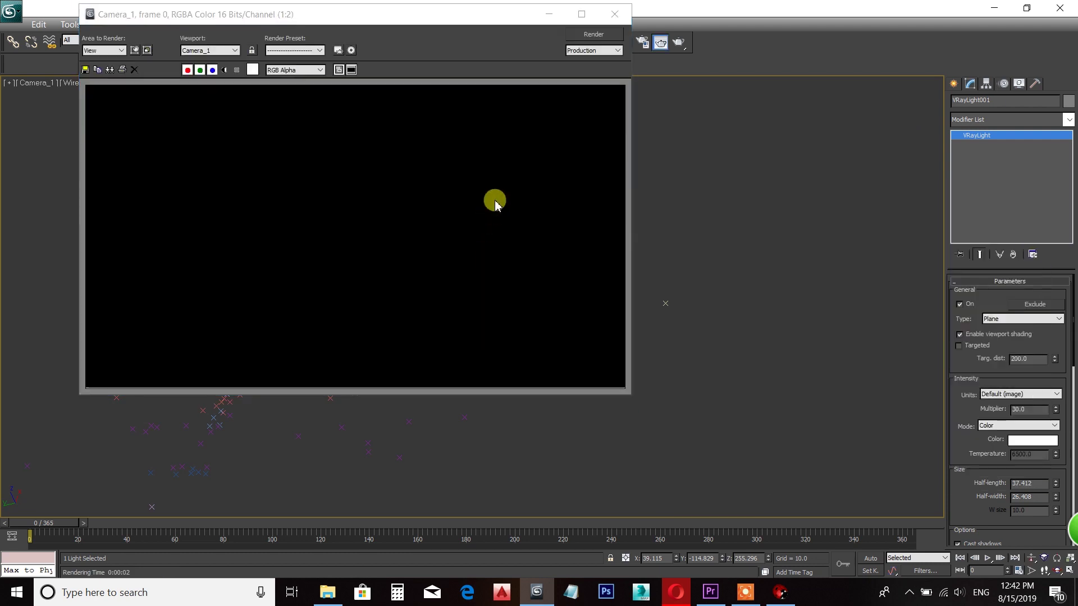
click(620, 13)
click(371, 26)
click(390, 53)
key(ctrl+s)
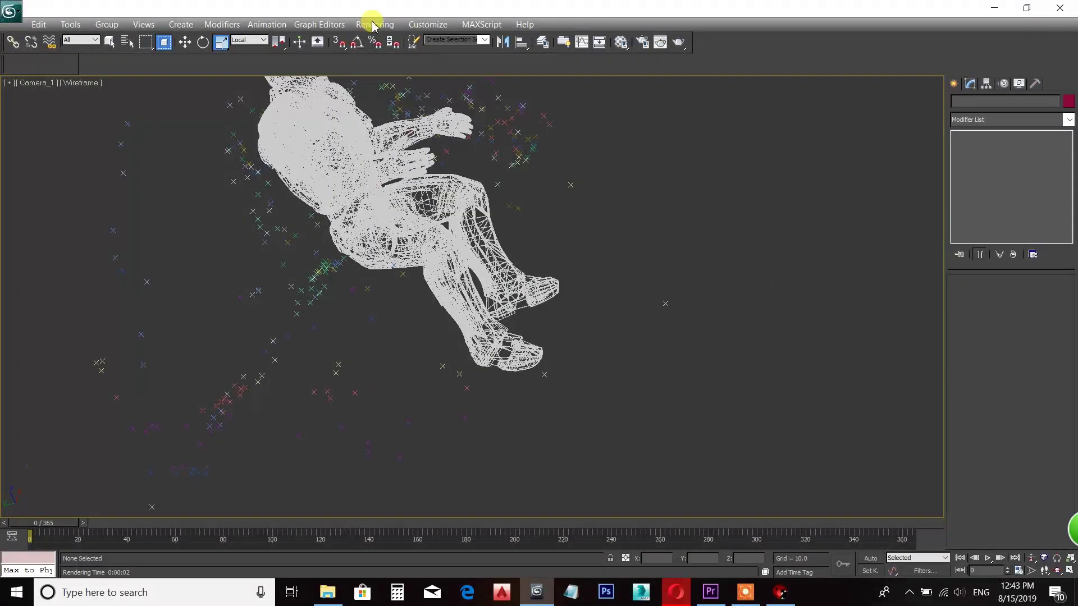
Set the render output size to the HDTV (video) preset at 1920 by 1080
click(372, 24)
click(384, 52)
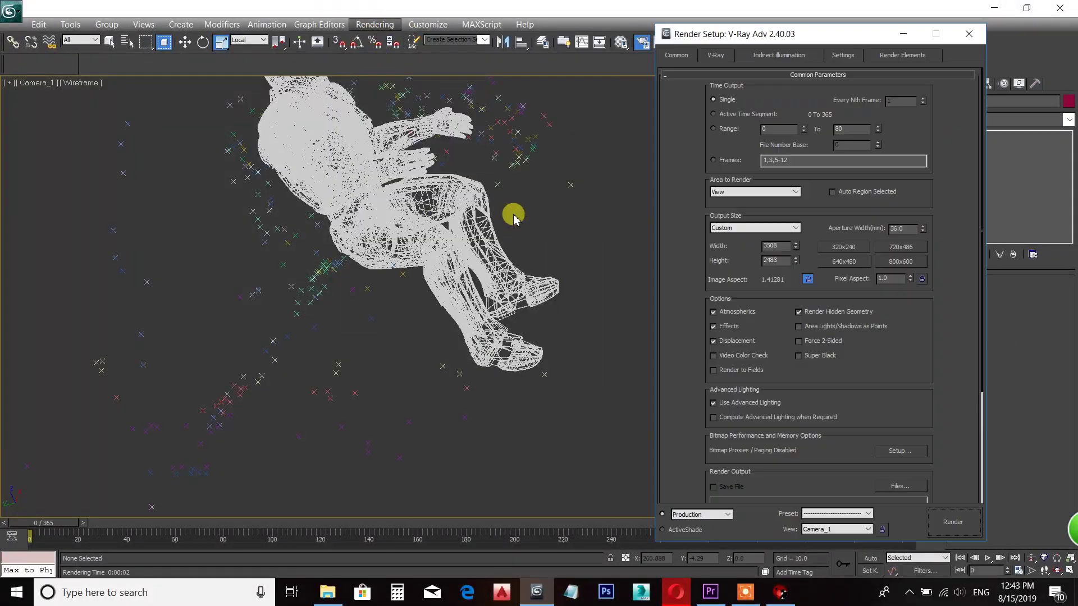
click(795, 228)
click(734, 369)
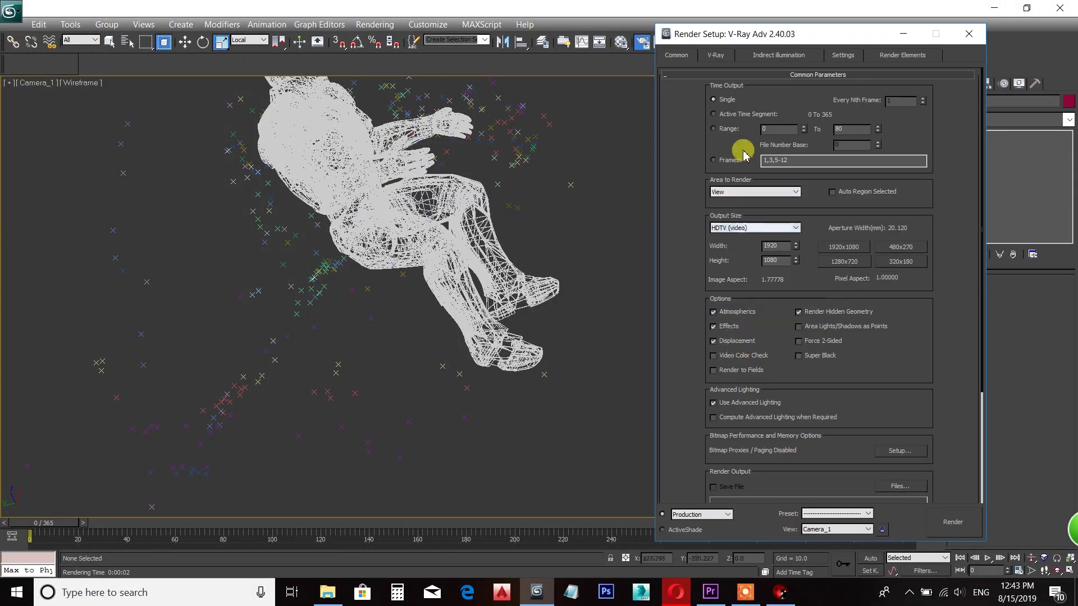
Adjust the V-Ray indirect illumination settings in the render setup
click(725, 55)
click(784, 56)
click(838, 230)
click(827, 106)
click(827, 122)
click(718, 55)
Set the active time segment, 0 to 365, to save as PNG files named 00 in E:\Youtube 1, and start the render
click(677, 55)
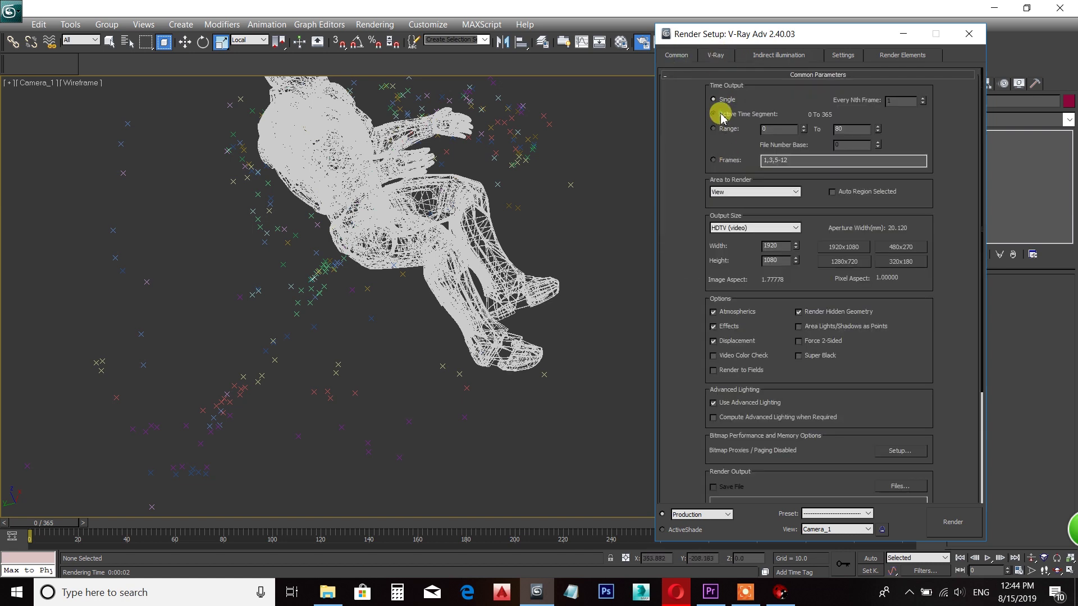
click(895, 486)
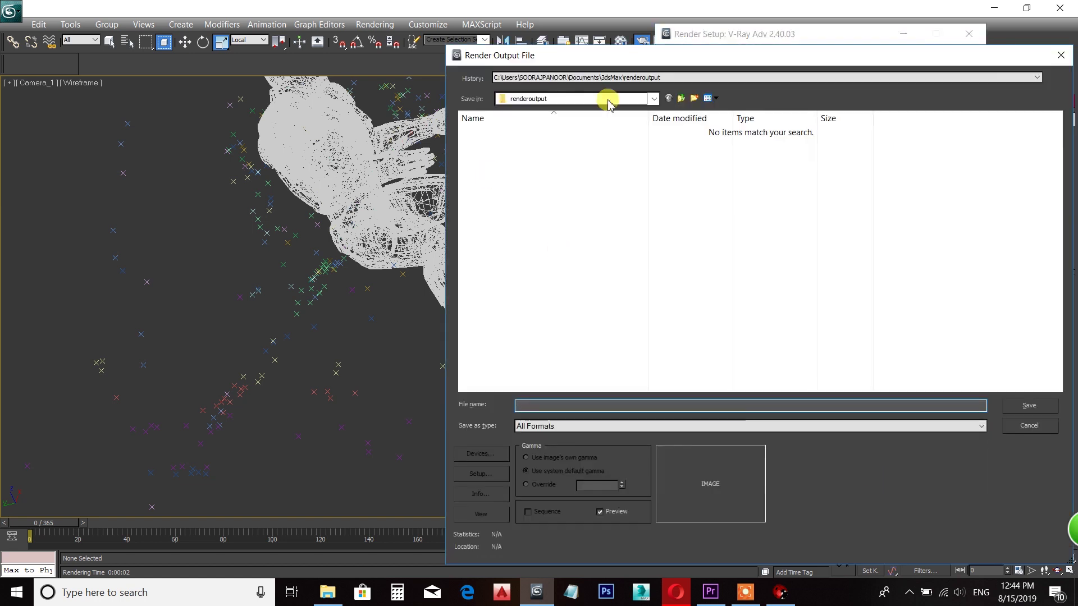
click(643, 78)
click(682, 106)
click(681, 104)
click(535, 404)
text(00)
click(619, 427)
click(534, 508)
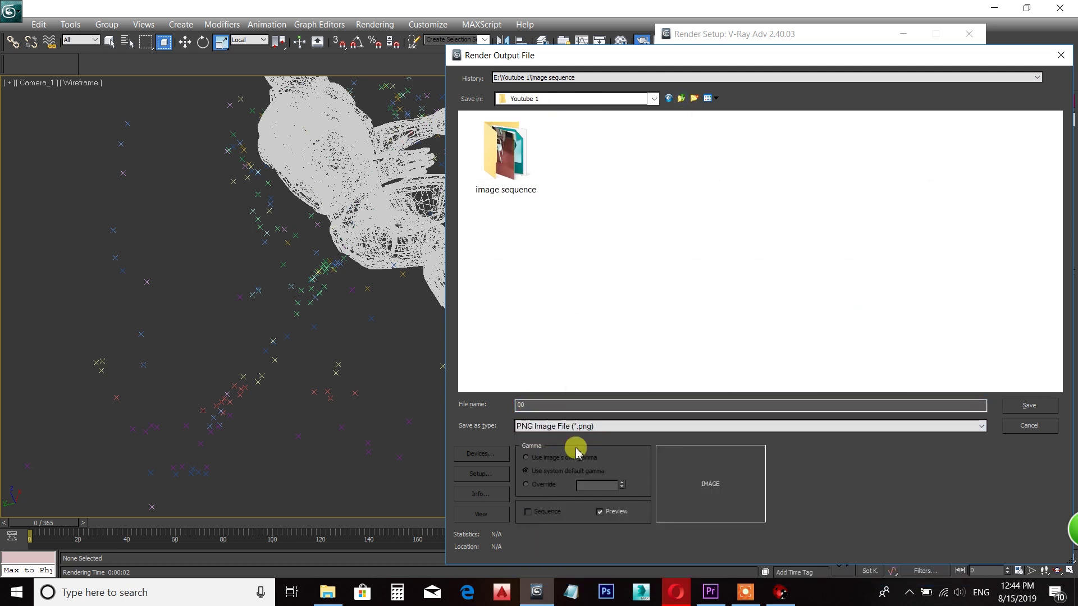
click(1030, 405)
click(544, 201)
click(954, 522)
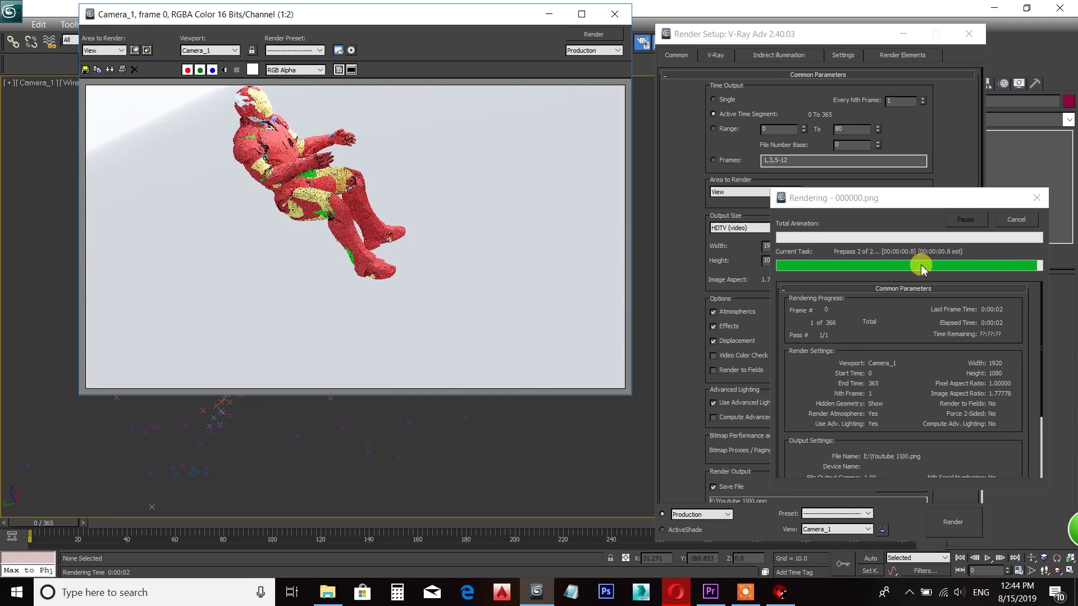
Stop the render, clear the environment map for a plain grey background, and render the animation again
click(1016, 221)
click(614, 14)
click(374, 24)
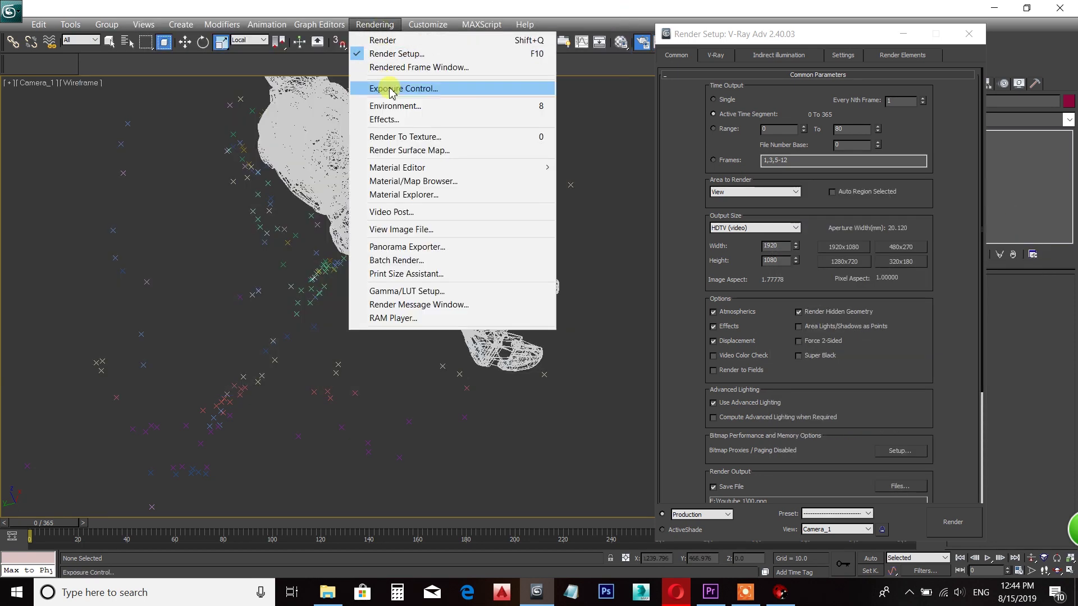
click(382, 106)
right_click(805, 166)
click(832, 200)
click(878, 85)
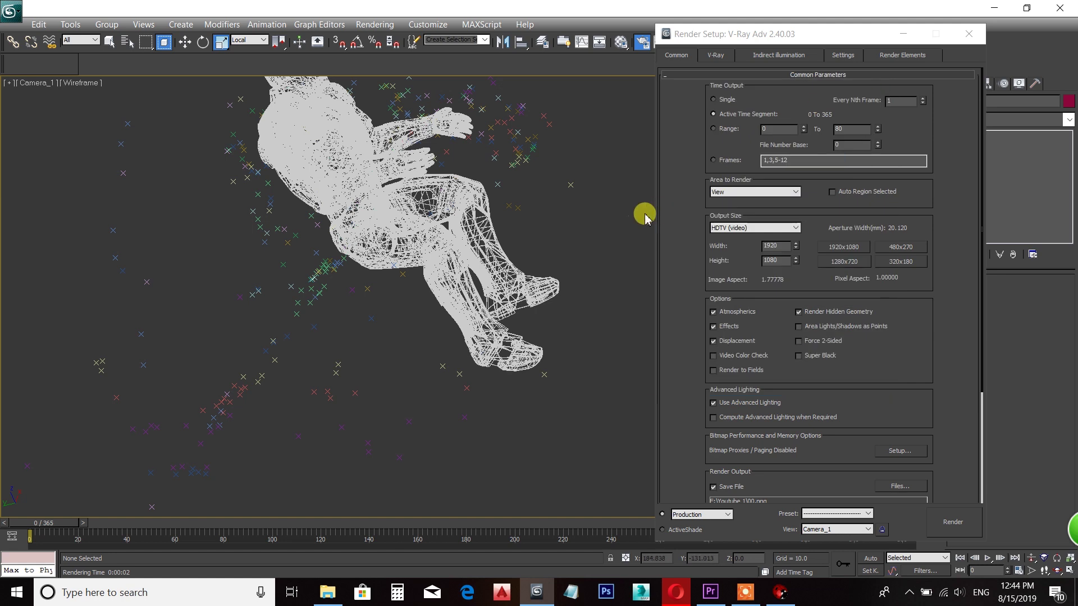
key(shift+q)
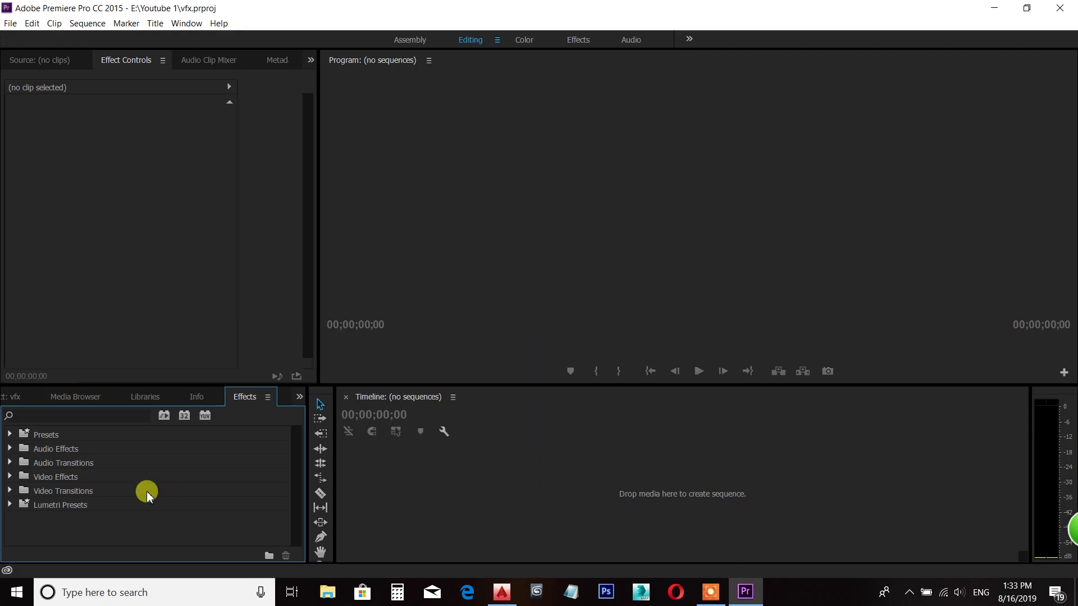
Switch to Premiere Pro, import 00000.jpg from Desktop\New folder (2) as an image sequence, and place it on the timeline's V1 track
click(76, 397)
click(39, 60)
click(28, 397)
right_click(87, 481)
click(109, 453)
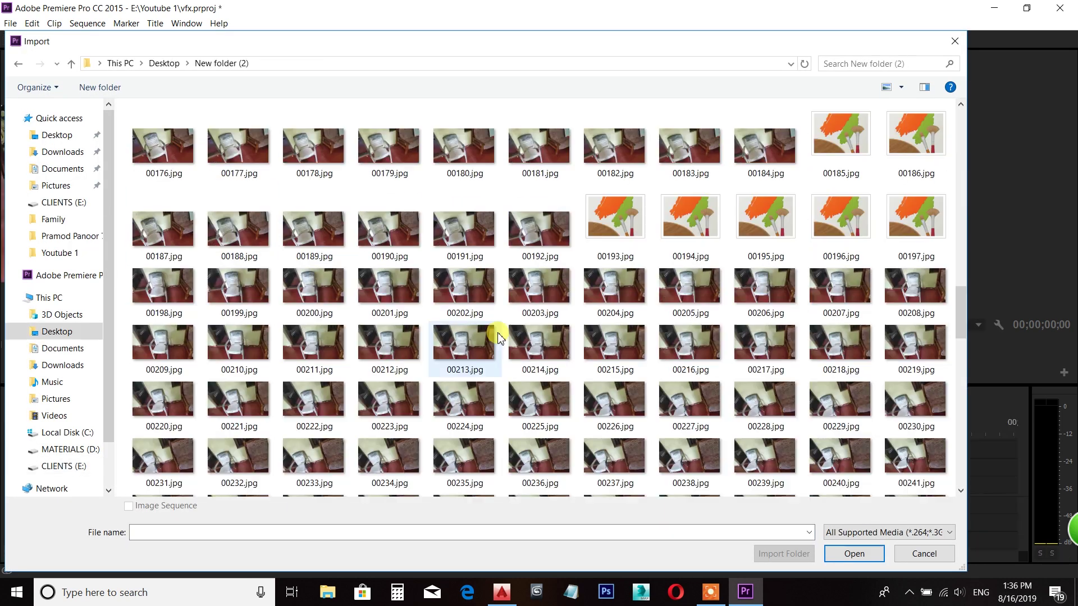
scroll(499, 337, up, 15)
click(159, 123)
click(186, 508)
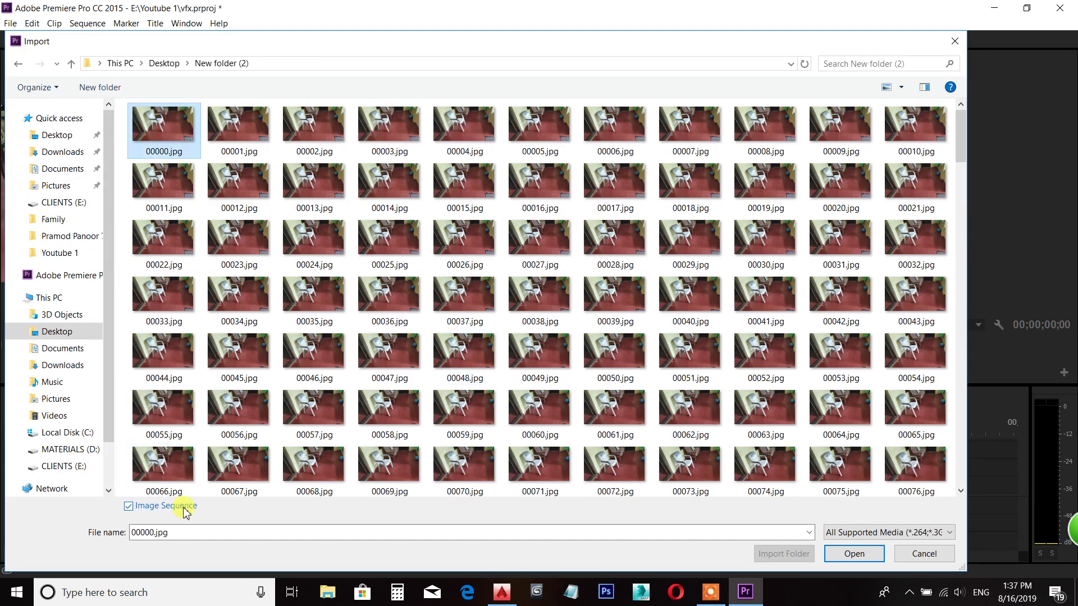
click(854, 554)
drag(67, 481, 489, 491)
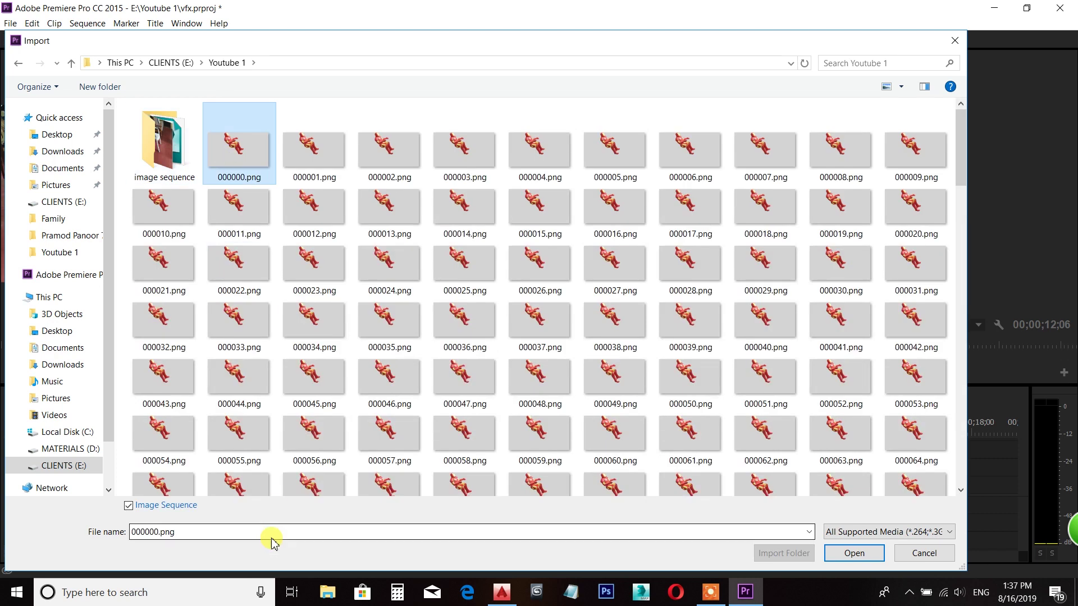
Import the 000000.png render from Youtube 1 as an image sequence and place it on V2 above the footage
click(866, 561)
drag(54, 479, 489, 469)
drag(470, 433, 389, 451)
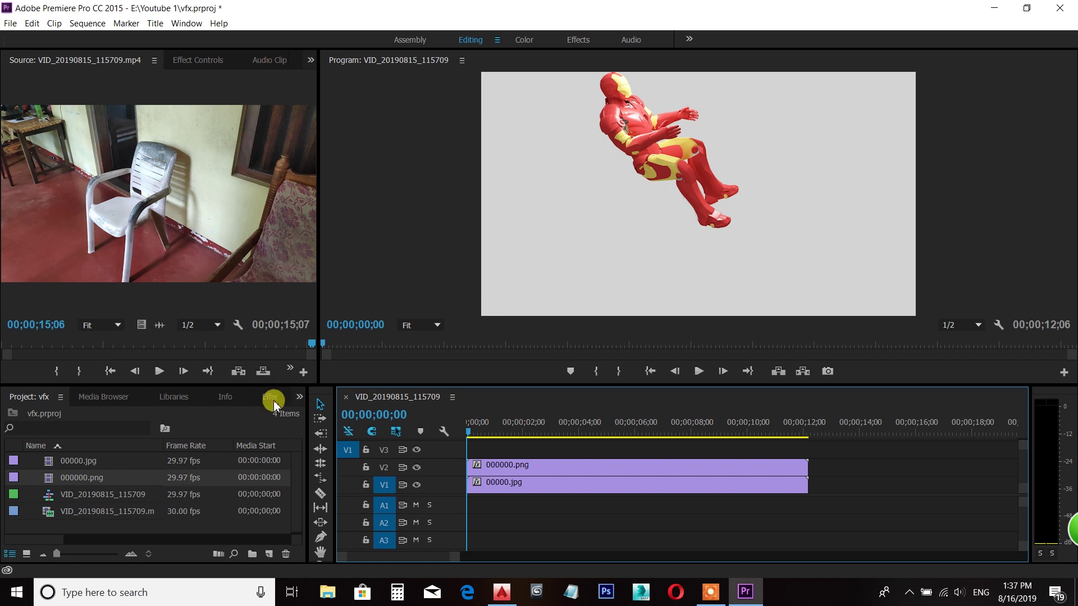
Apply the Color Key effect from the Keying video effects to the 000000.png clip
click(281, 396)
click(10, 477)
scroll(80, 517, down, 5)
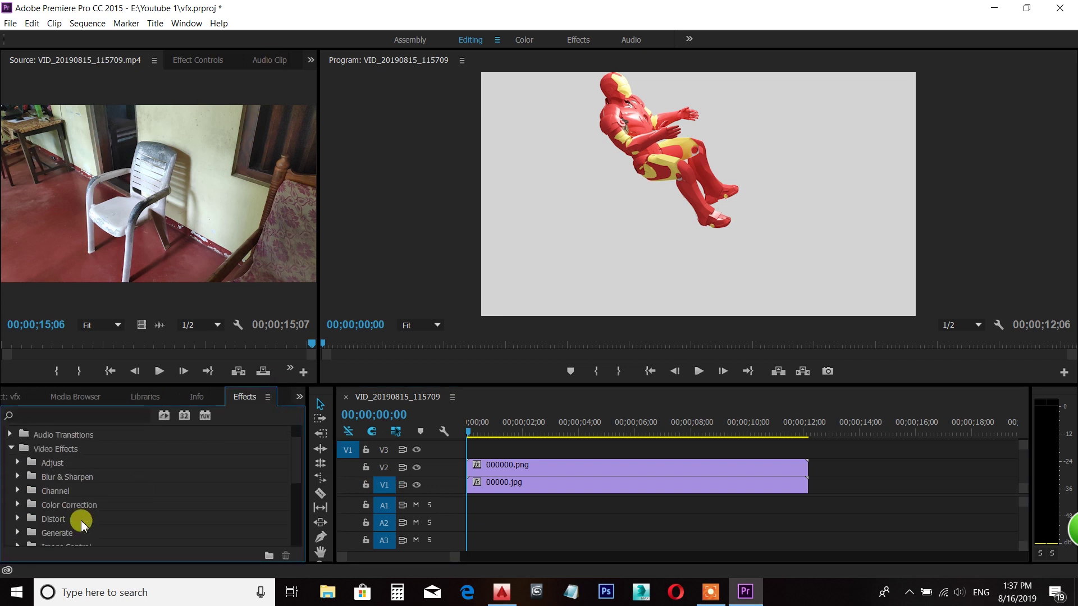
click(17, 519)
scroll(15, 505, down, 2)
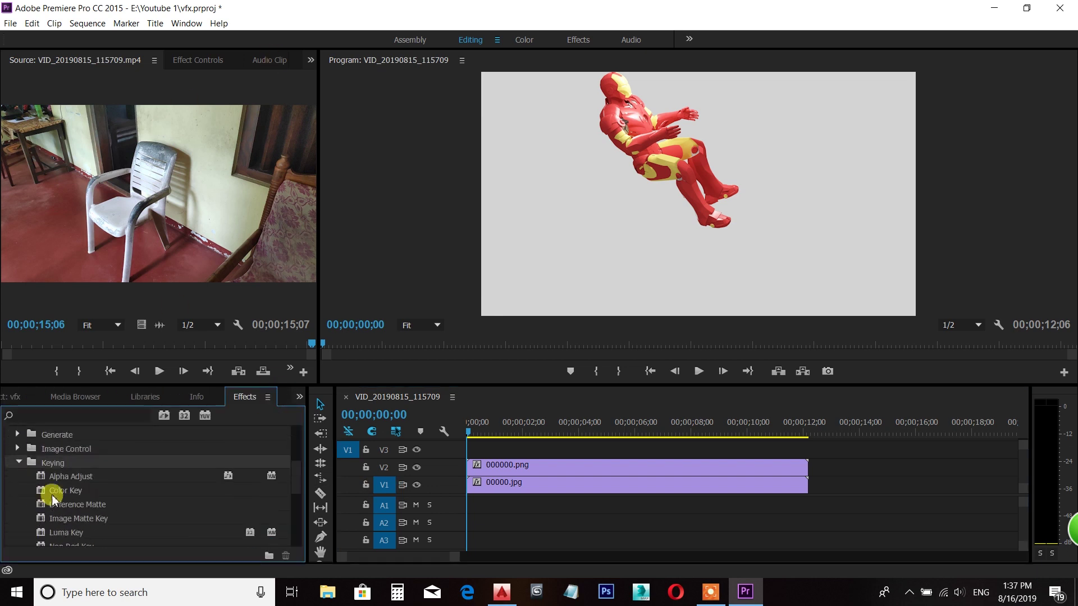
click(488, 467)
Sample the render's grey background as the key color, adjust Edge Thin, and set Edge Feather to 1.6
click(209, 56)
click(140, 190)
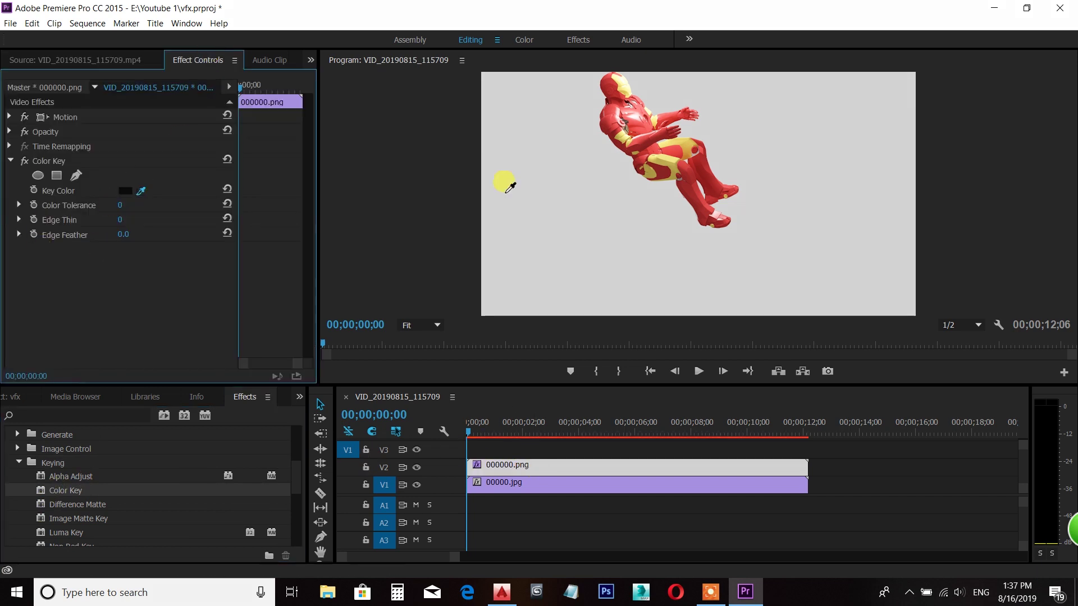
click(553, 241)
drag(120, 224, 124, 224)
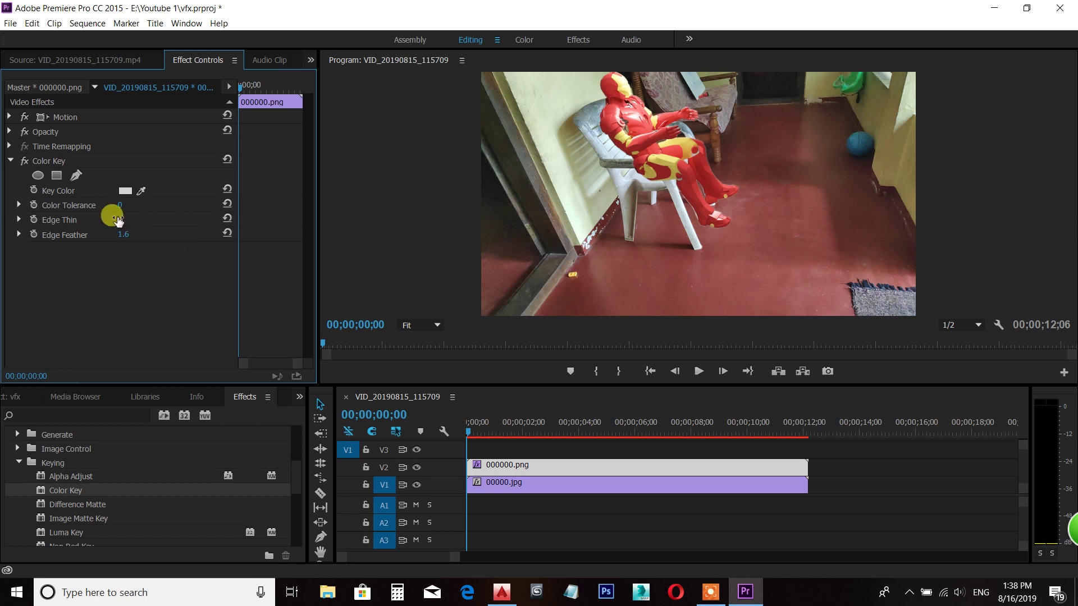
mouse_move(480, 432)
mouse_down()
mouse_move(573, 428)
mouse_move(632, 452)
mouse_move(683, 435)
mouse_move(443, 442)
mouse_move(611, 429)
mouse_move(467, 435)
mouse_up()
click(10, 161)
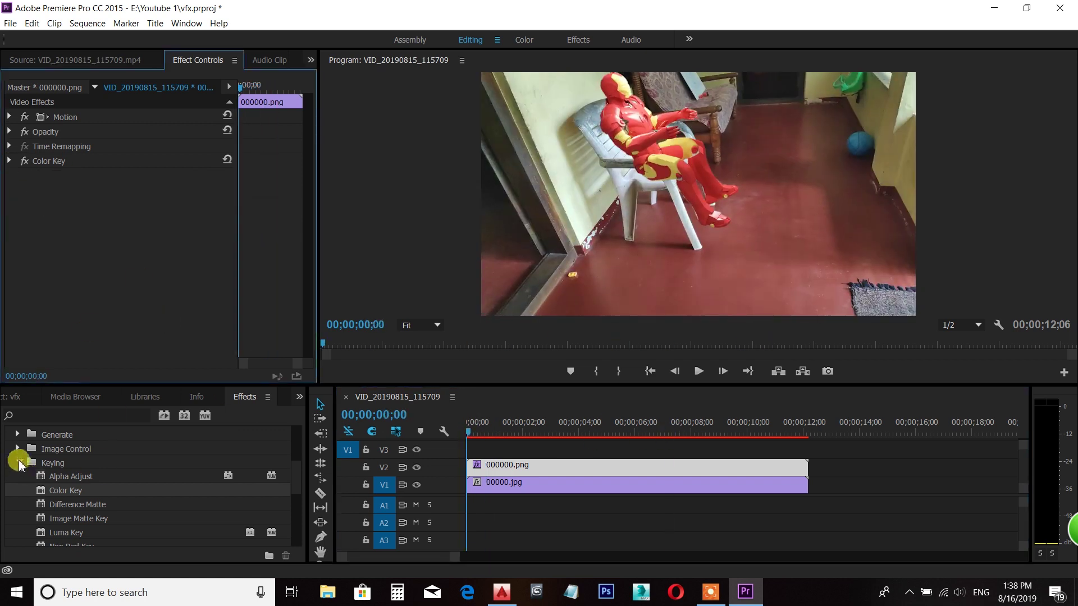
Apply the Auto Color effect to the 000000.png clip and raise its Black Clip to about 1.1 %
click(17, 463)
click(17, 448)
click(20, 448)
scroll(35, 461, up, 3)
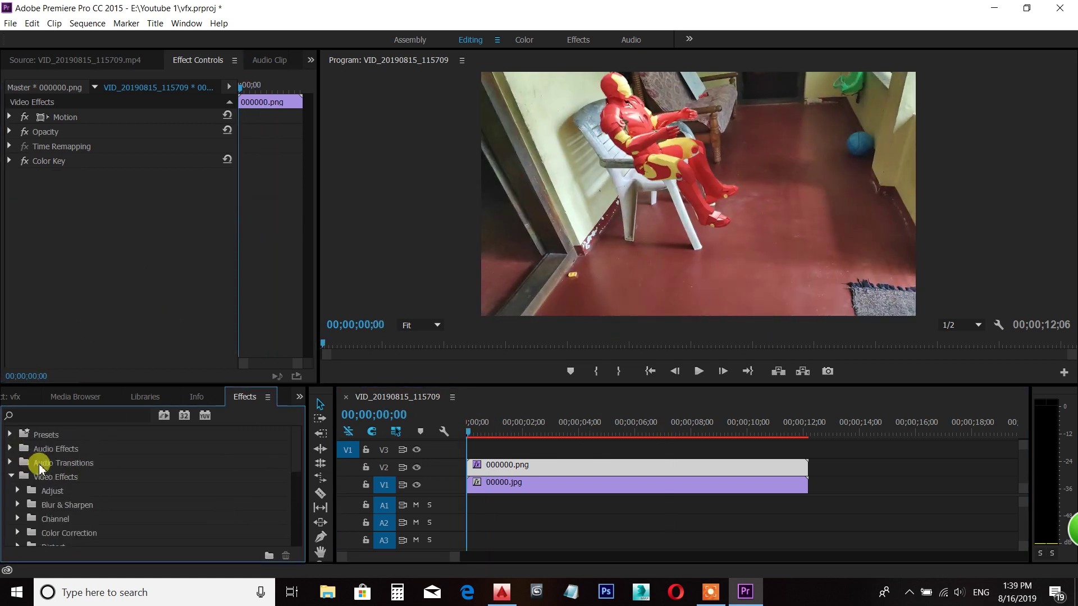
click(20, 490)
scroll(67, 493, down, 1)
drag(66, 449, 527, 467)
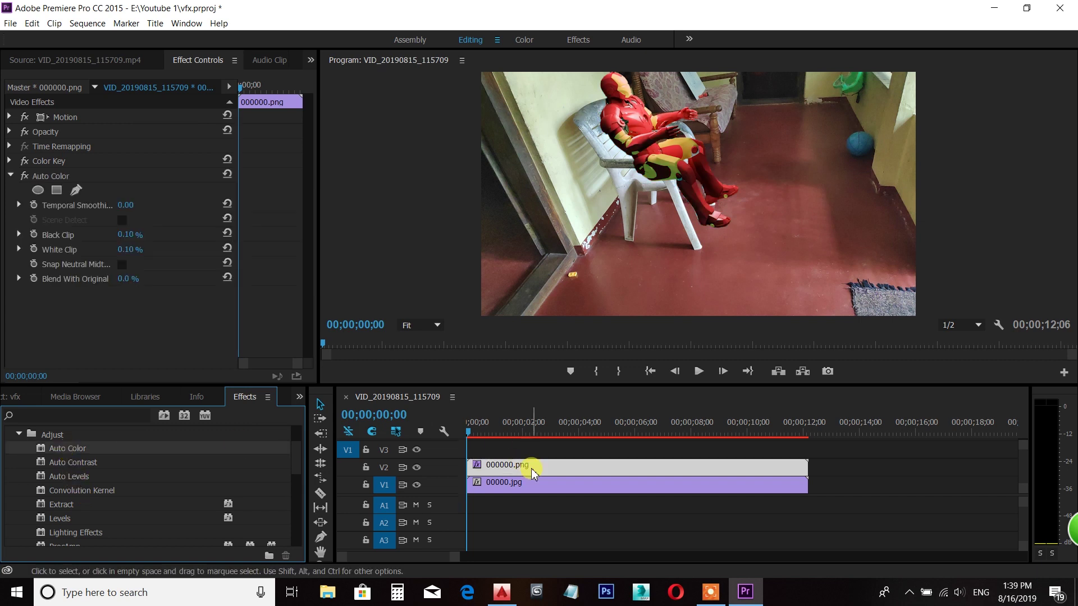
click(113, 258)
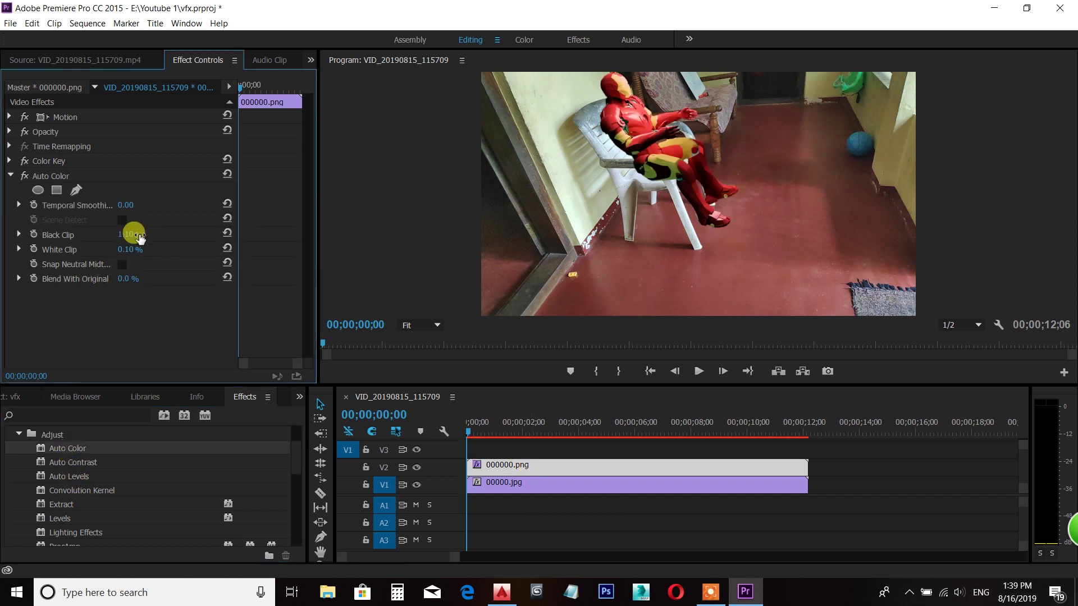
mouse_move(135, 234)
mouse_down()
mouse_move(154, 234)
mouse_move(121, 235)
mouse_move(145, 249)
mouse_up()
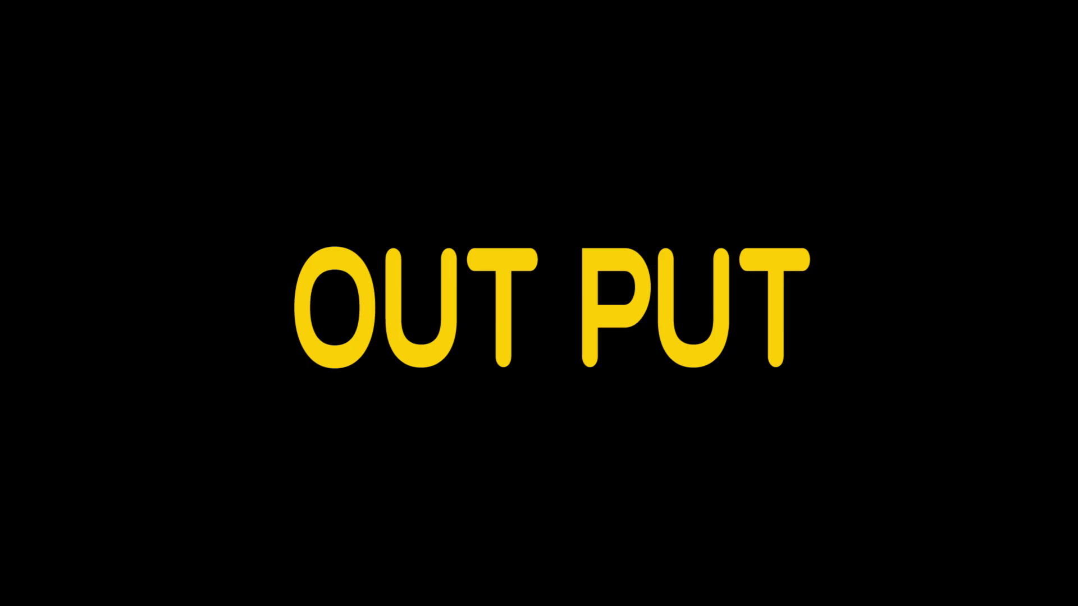